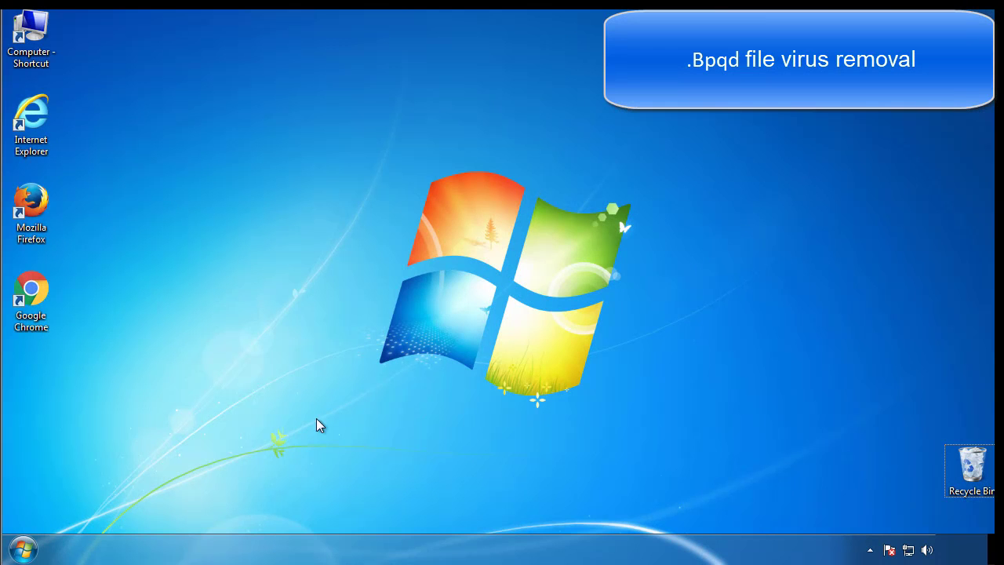
# Step: Launch msconfig, enable Safe boot (Minimal) on the Boot tab, and restart into Safe Mode
pyautogui.click(24, 549)
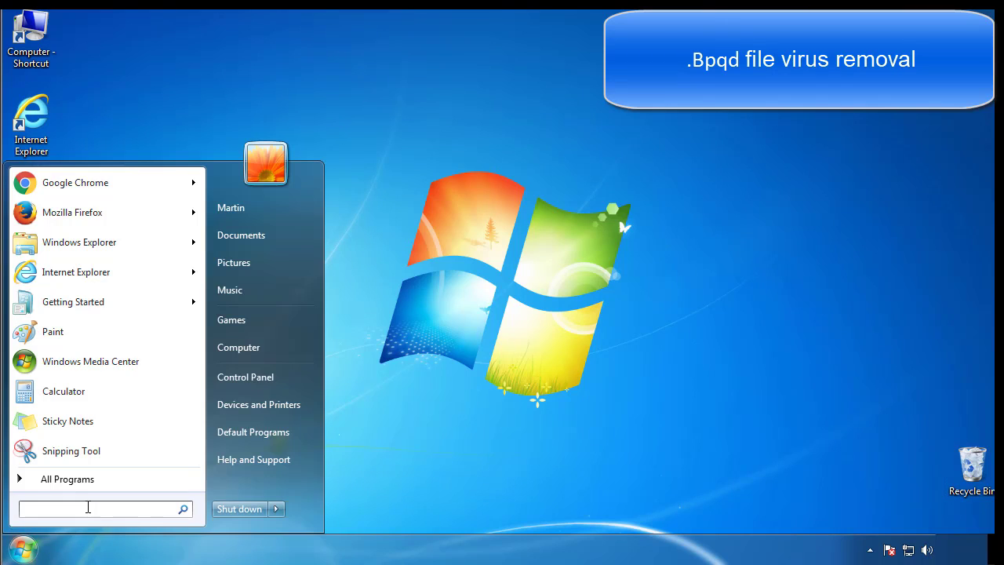
pyautogui.write('msconfig')
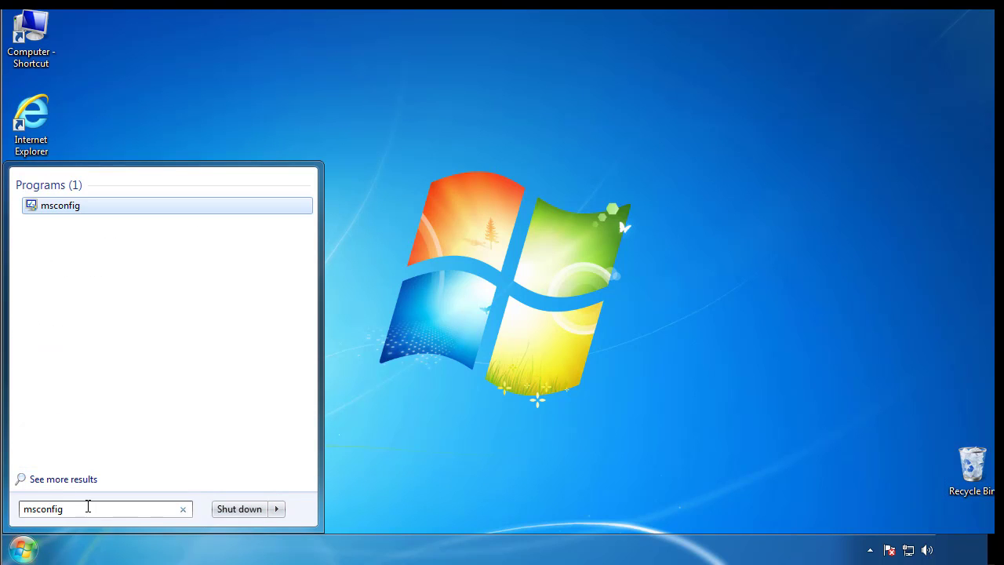
pyautogui.press('Return')
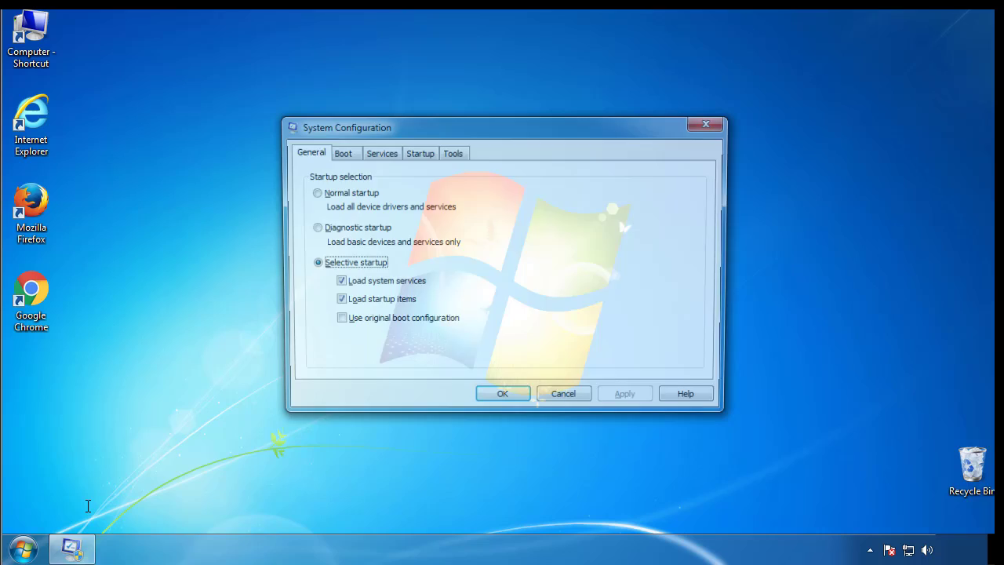
pyautogui.click(339, 153)
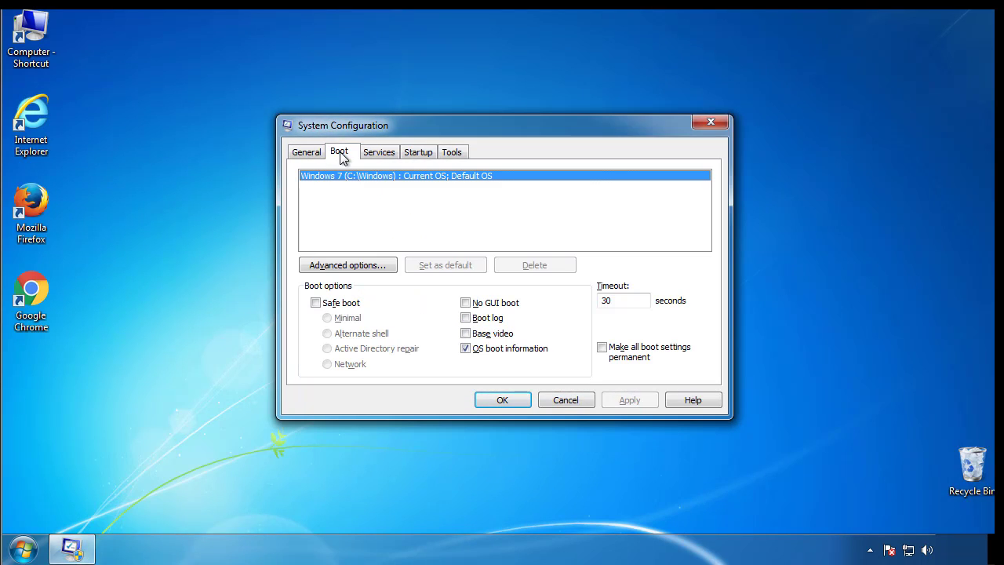
pyautogui.click(315, 303)
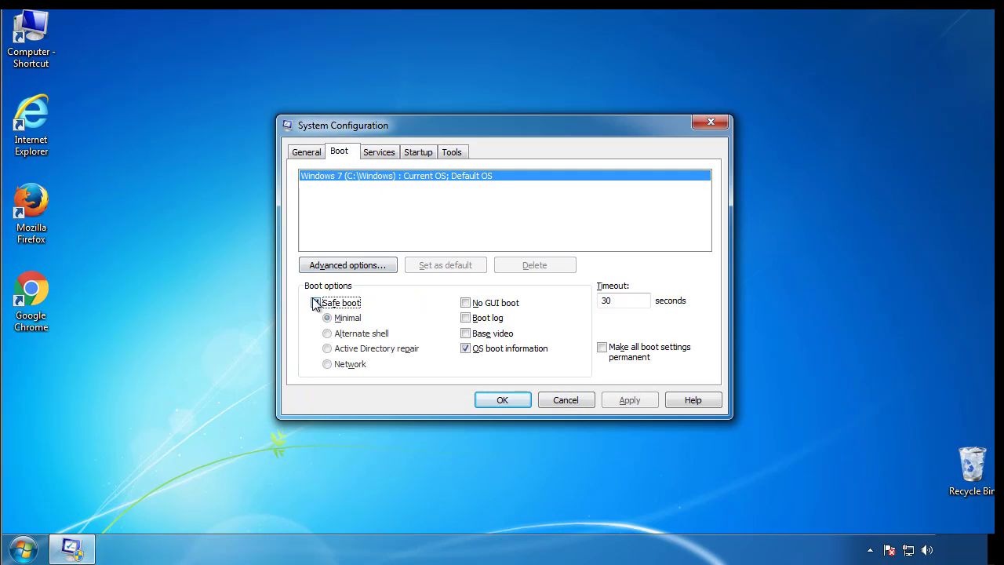
pyautogui.click(509, 400)
pyautogui.click(452, 304)
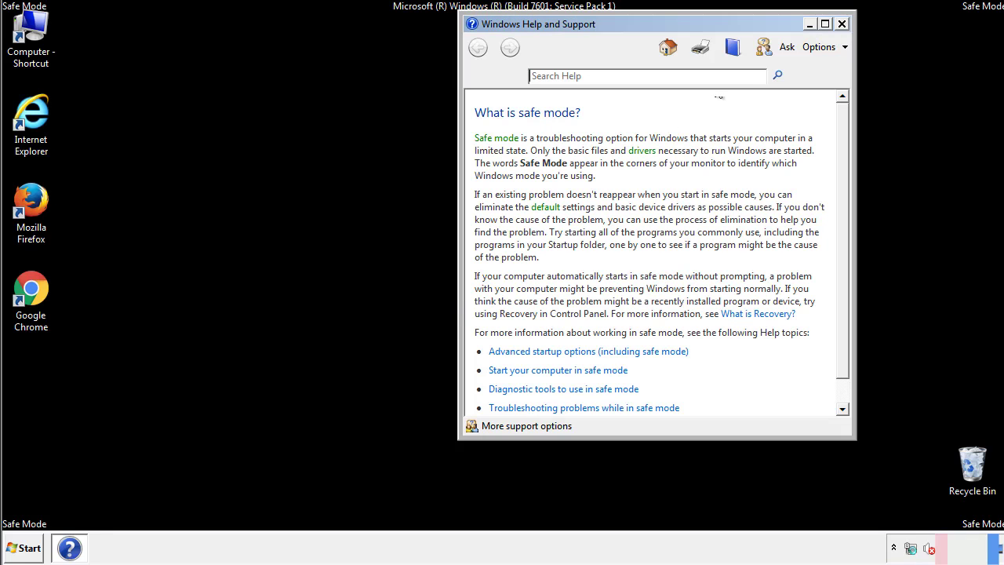
# Step: Dismiss the Safe Mode help and set Folder Options to show hidden files, folders and drives
pyautogui.click(842, 23)
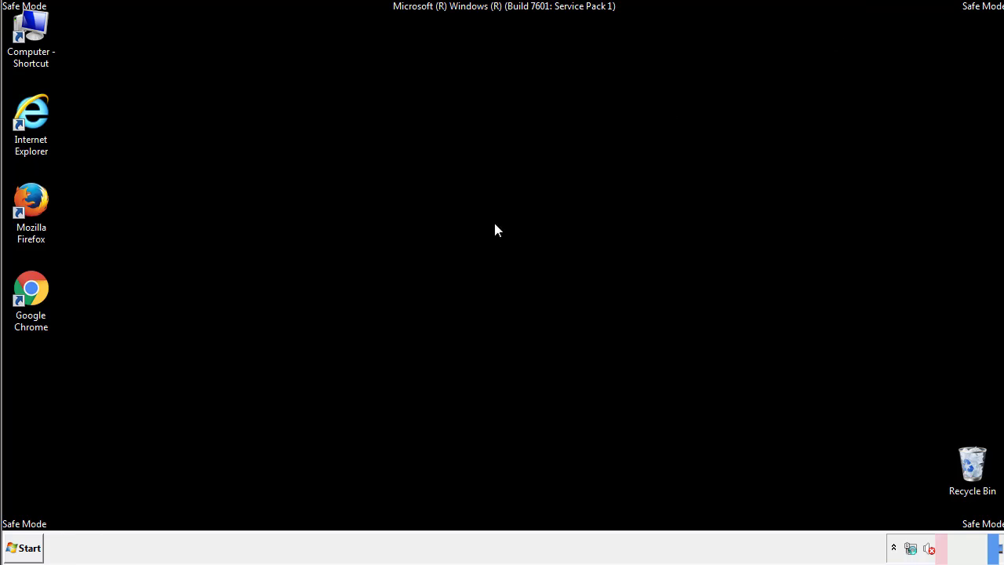
pyautogui.click(30, 546)
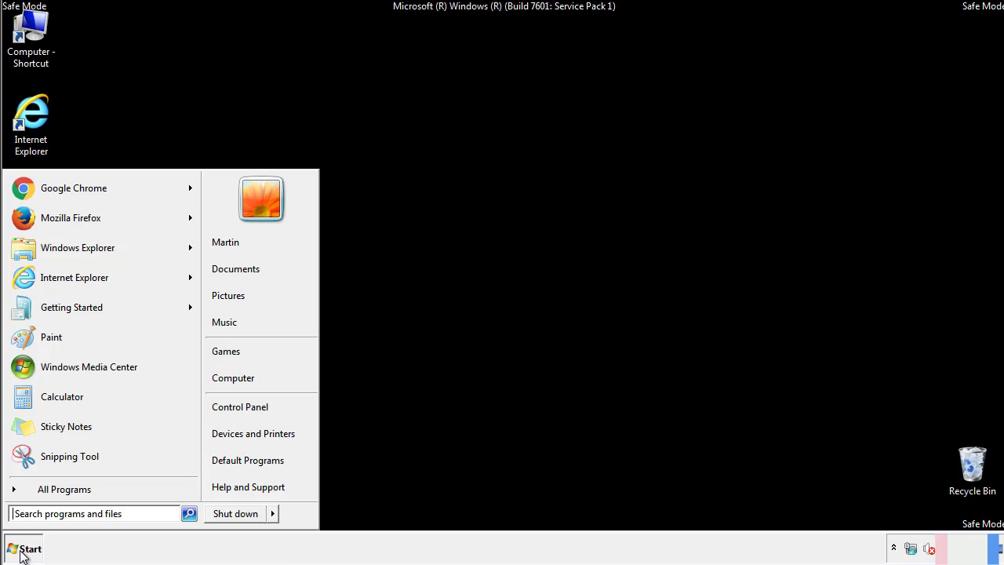
pyautogui.click(251, 405)
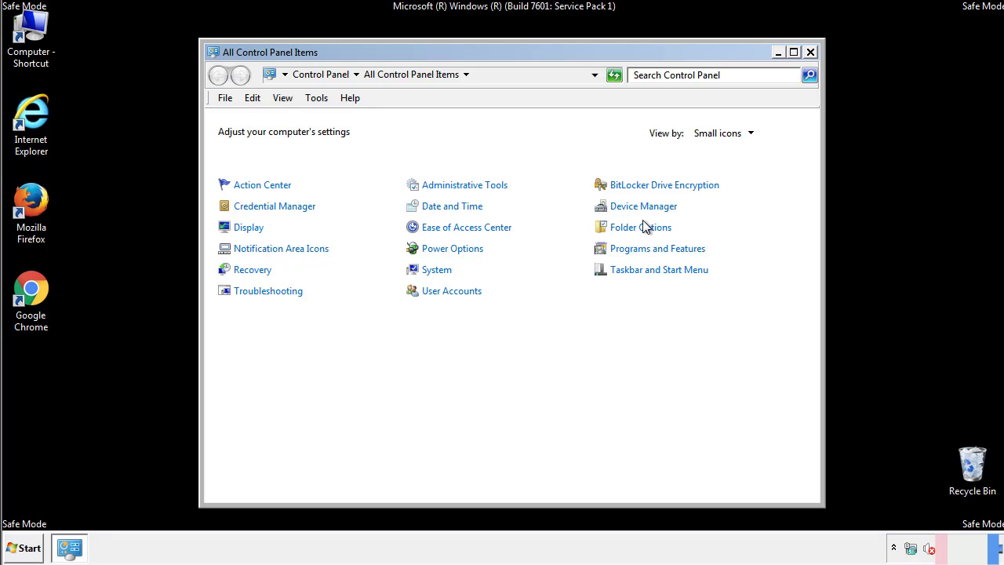
pyautogui.click(643, 229)
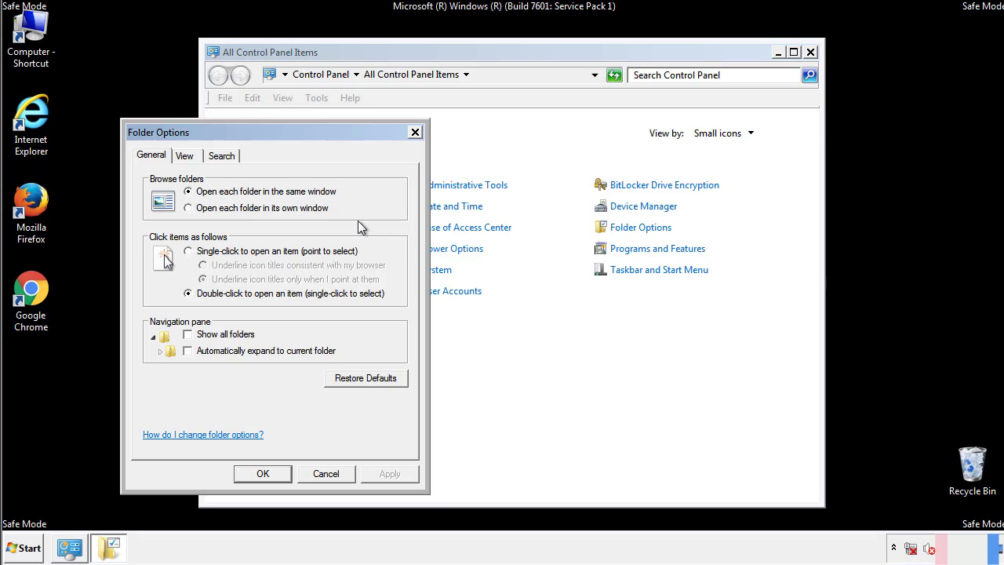
pyautogui.click(187, 158)
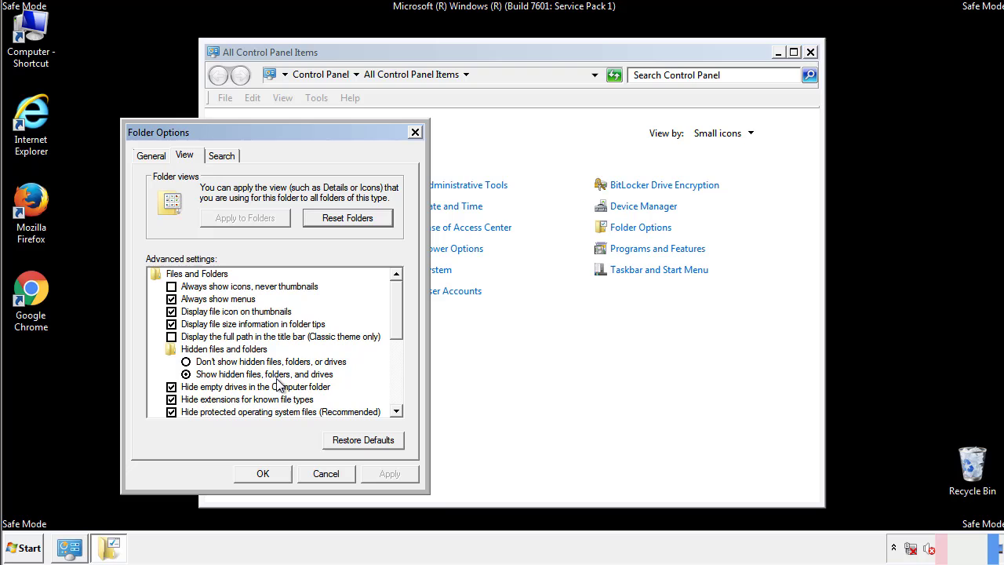
pyautogui.click(270, 471)
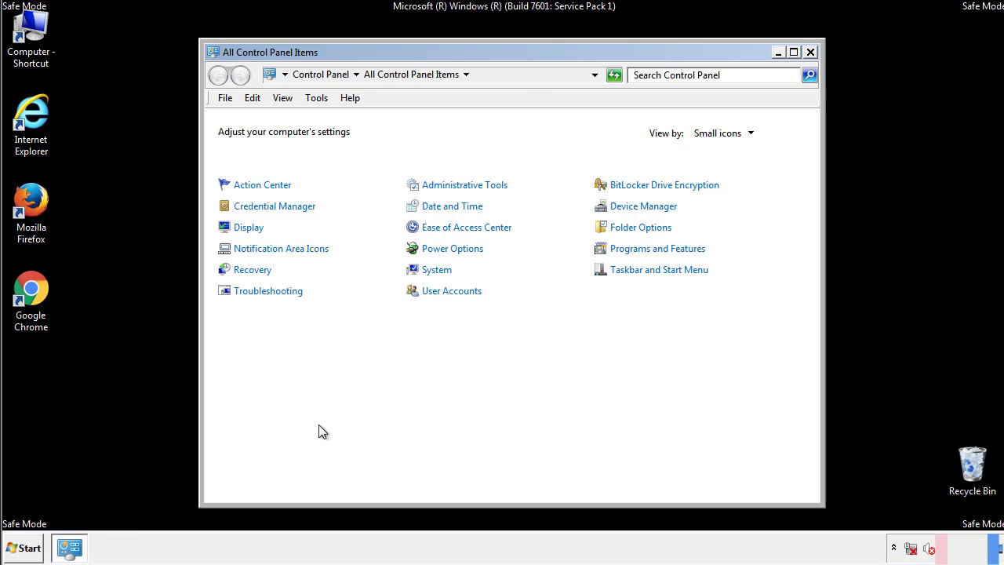
# Step: Close Control Panel and browse from Computer into C:\Windows
pyautogui.click(810, 51)
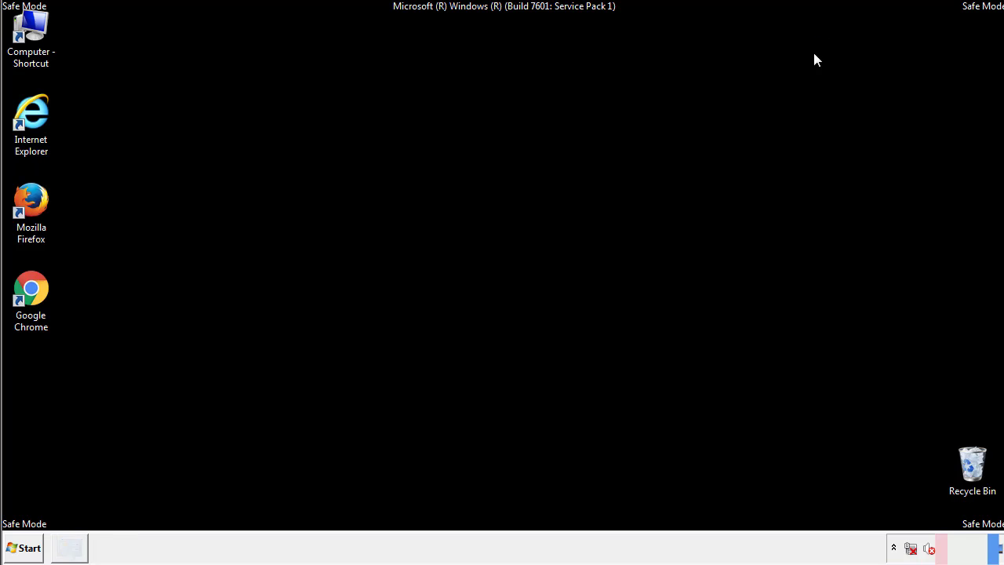
pyautogui.doubleClick(40, 28)
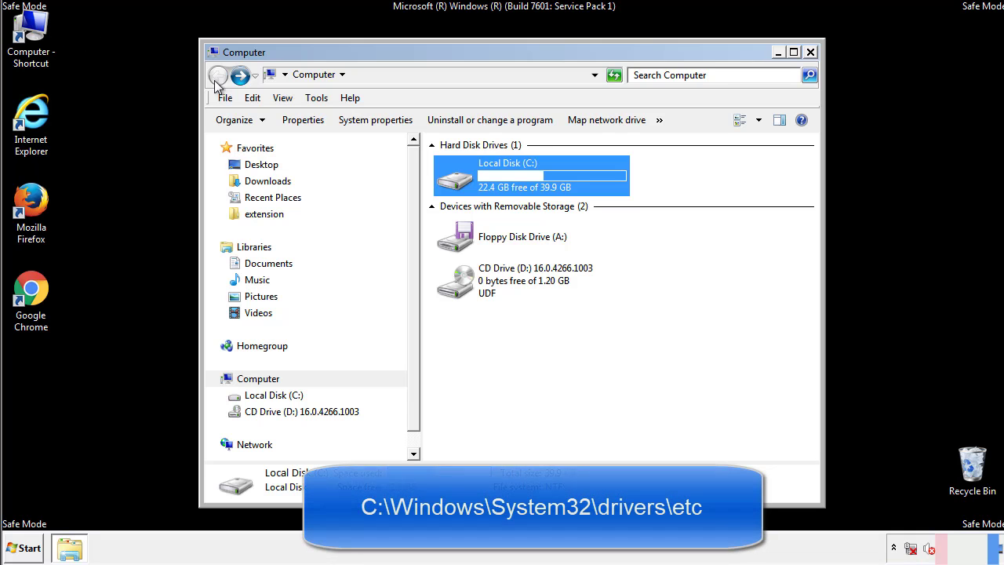
pyautogui.doubleClick(448, 176)
pyautogui.click(458, 288)
pyautogui.doubleClick(458, 289)
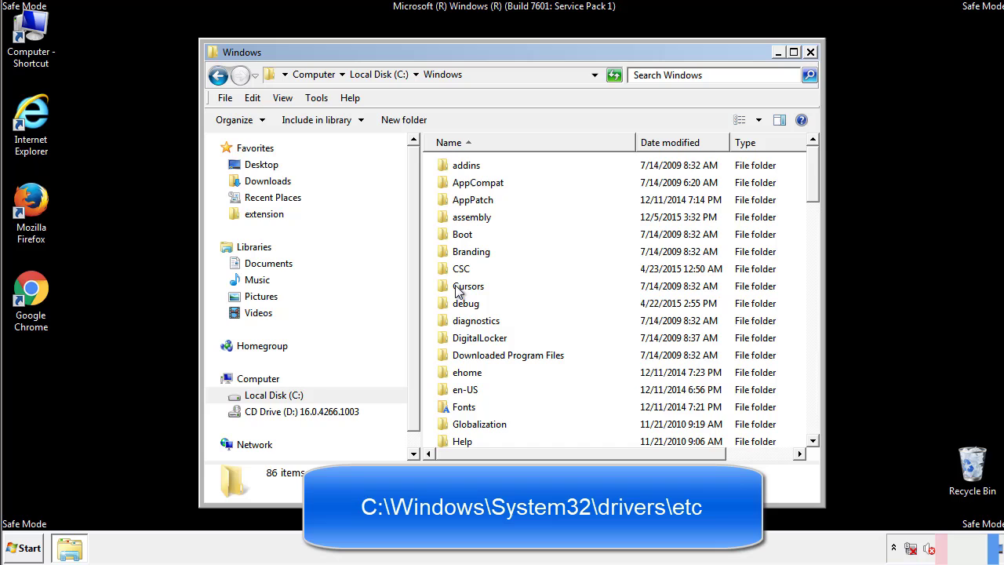
# Step: Go into System32\drivers\etc and open the hosts file, bringing up Open with
pyautogui.scroll(-2, 463, 353)
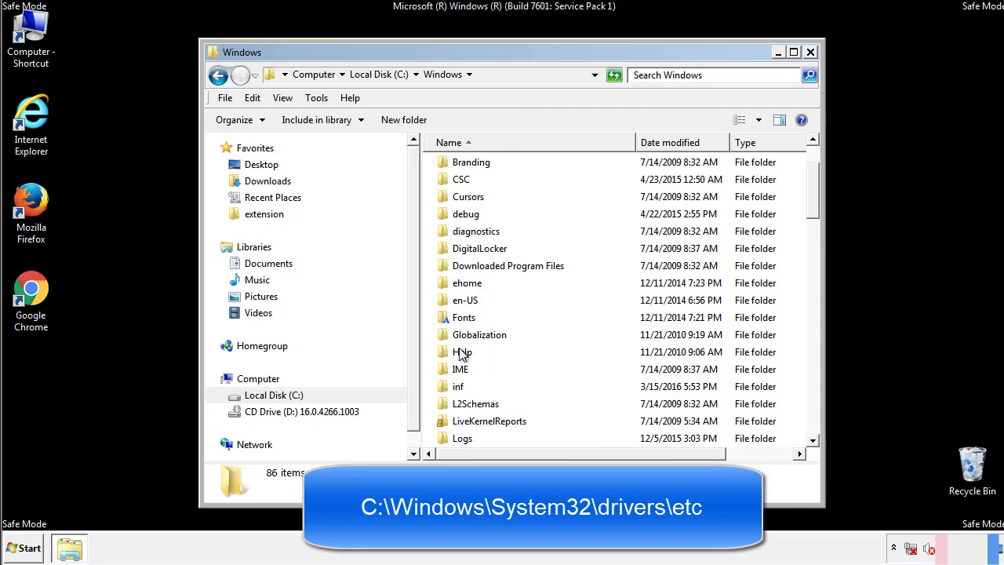
pyautogui.scroll(-7, 463, 355)
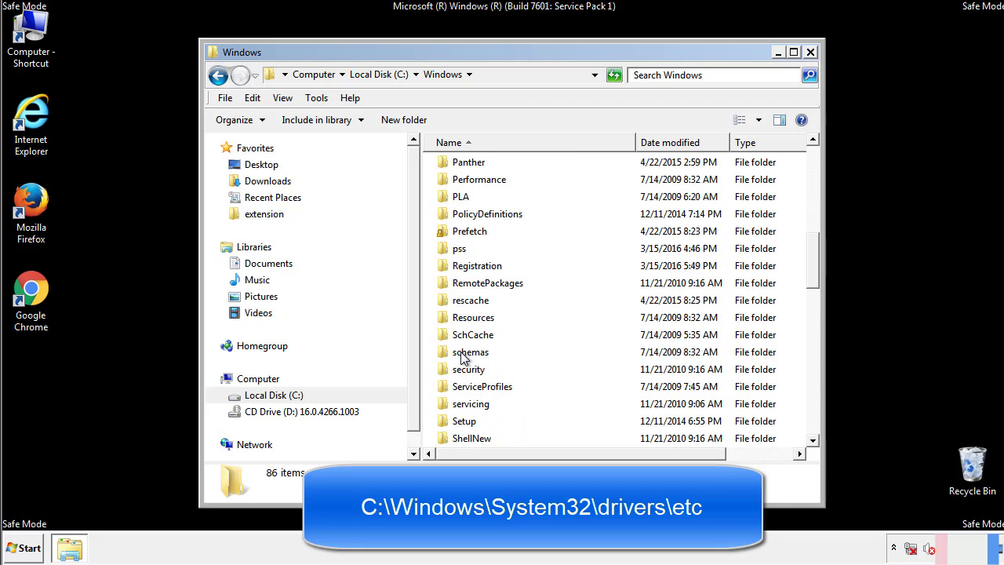
pyautogui.scroll(-2, 463, 356)
pyautogui.doubleClick(473, 405)
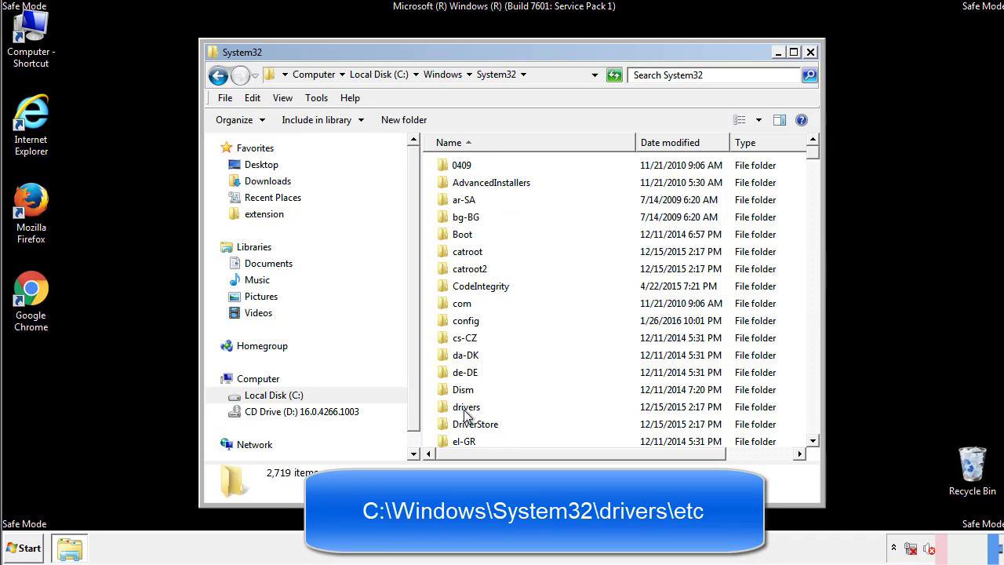
pyautogui.doubleClick(466, 407)
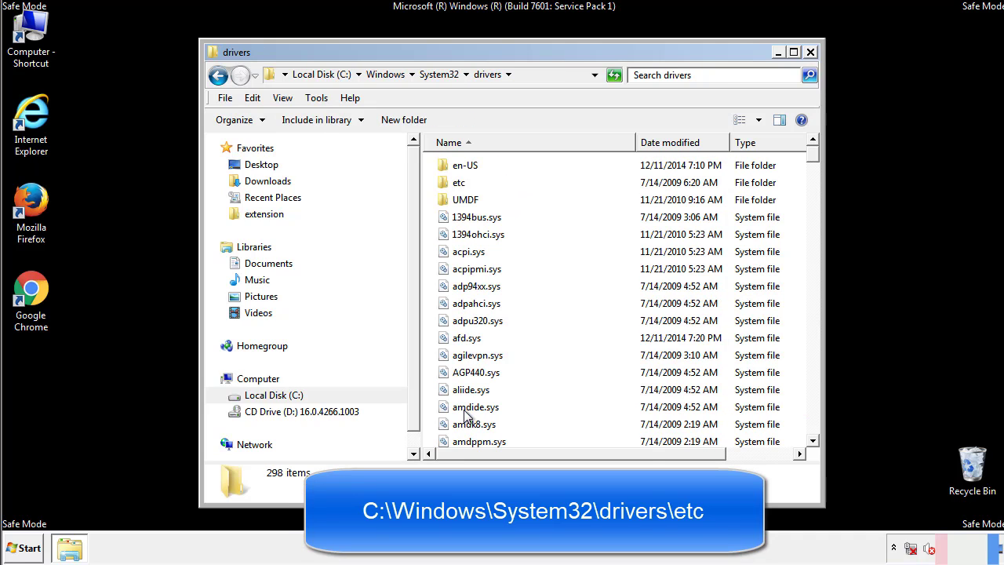
pyautogui.doubleClick(453, 187)
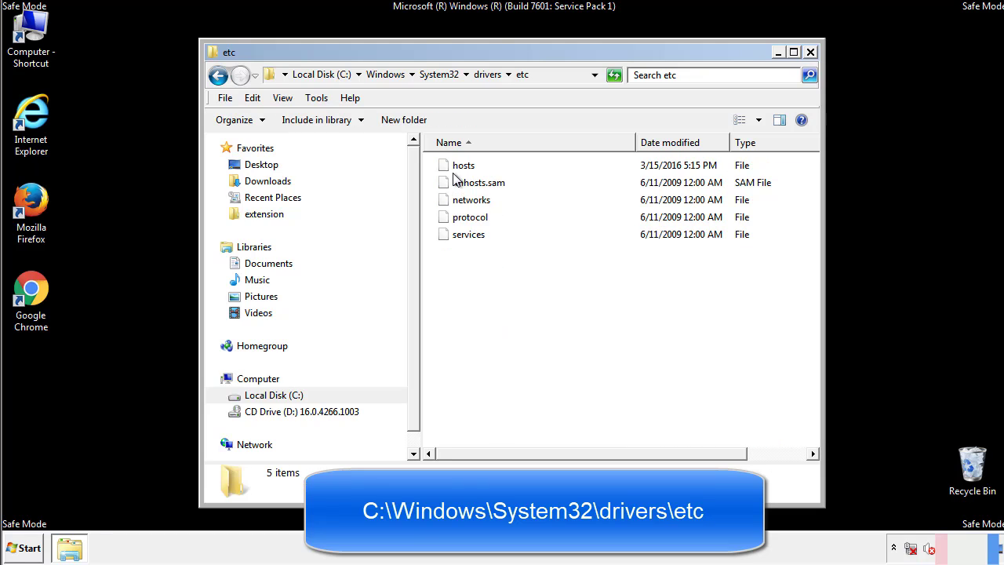
pyautogui.doubleClick(454, 168)
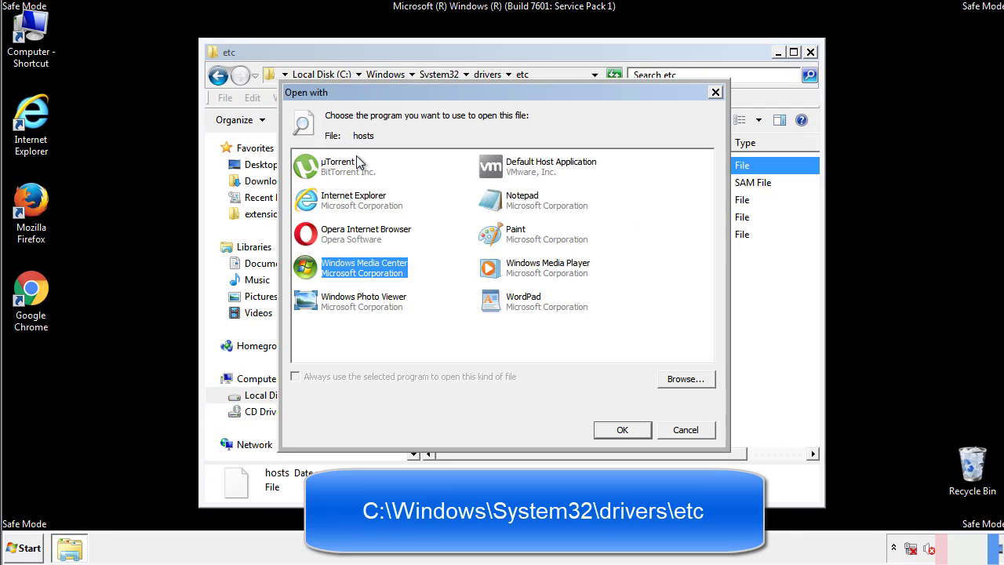
# Step: Open the hosts file in Notepad and move its window fully onscreen
pyautogui.click(509, 205)
pyautogui.click(621, 430)
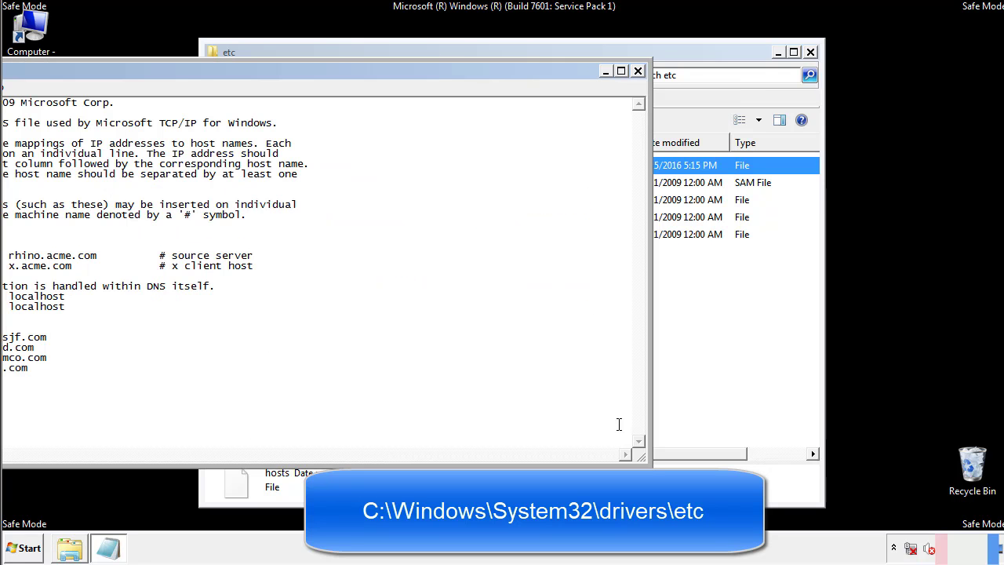
pyautogui.moveTo(410, 71); pyautogui.dragTo(639, 86)
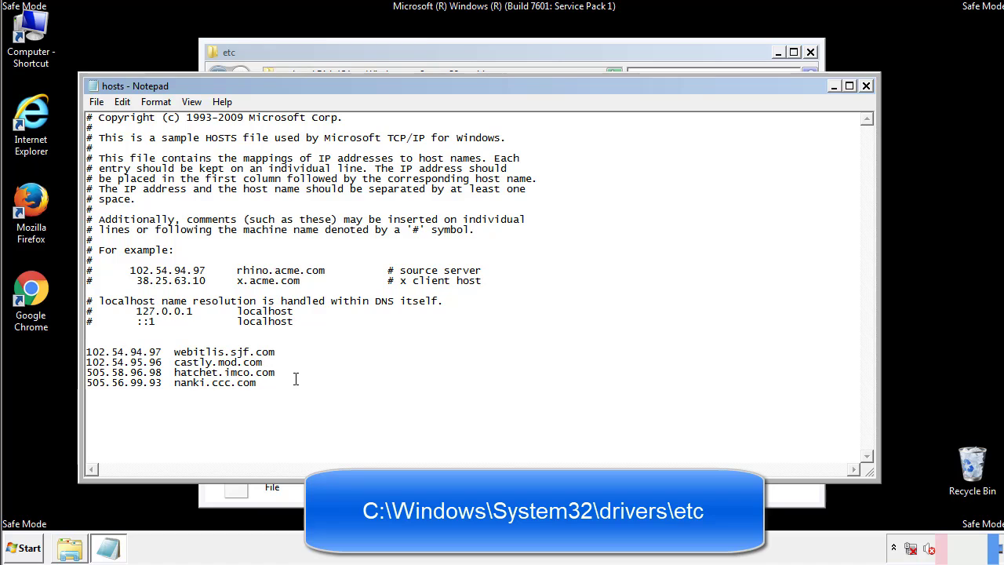
# Step: Delete the four suspicious host entry lines and save the hosts file on closing Notepad
pyautogui.moveTo(280, 384); pyautogui.dragTo(88, 349)
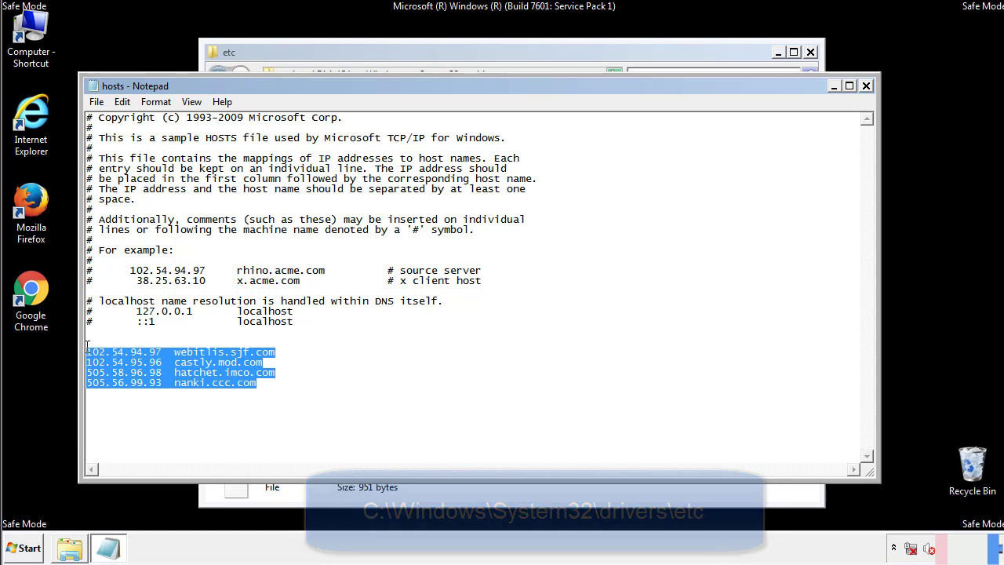
pyautogui.press('Delete')
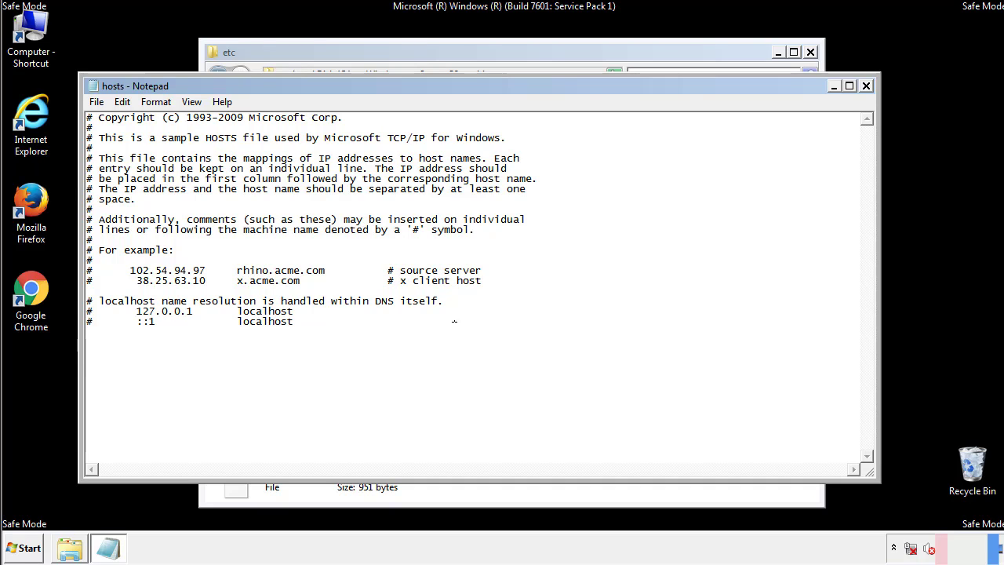
pyautogui.click(866, 86)
pyautogui.click(443, 287)
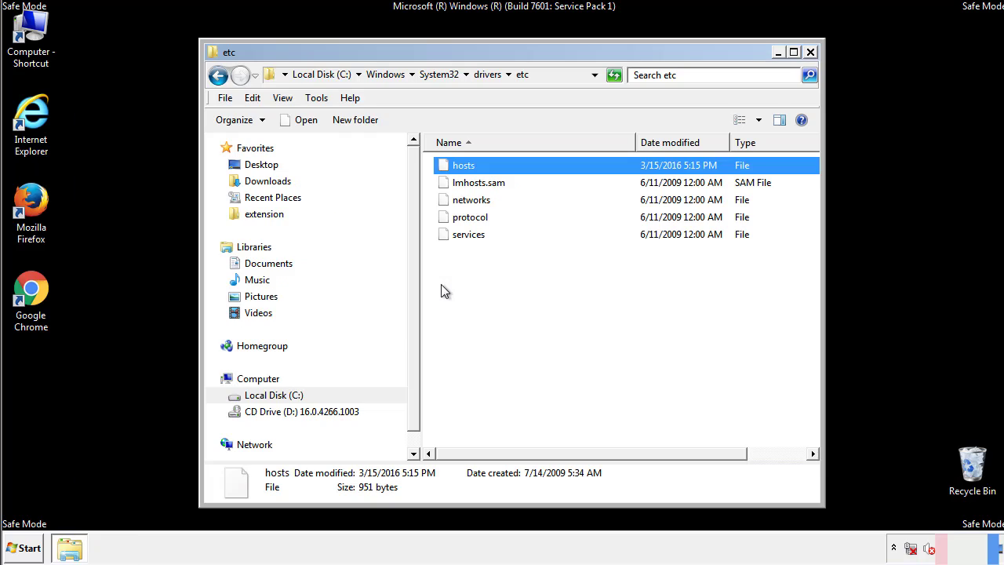
pyautogui.click(441, 287)
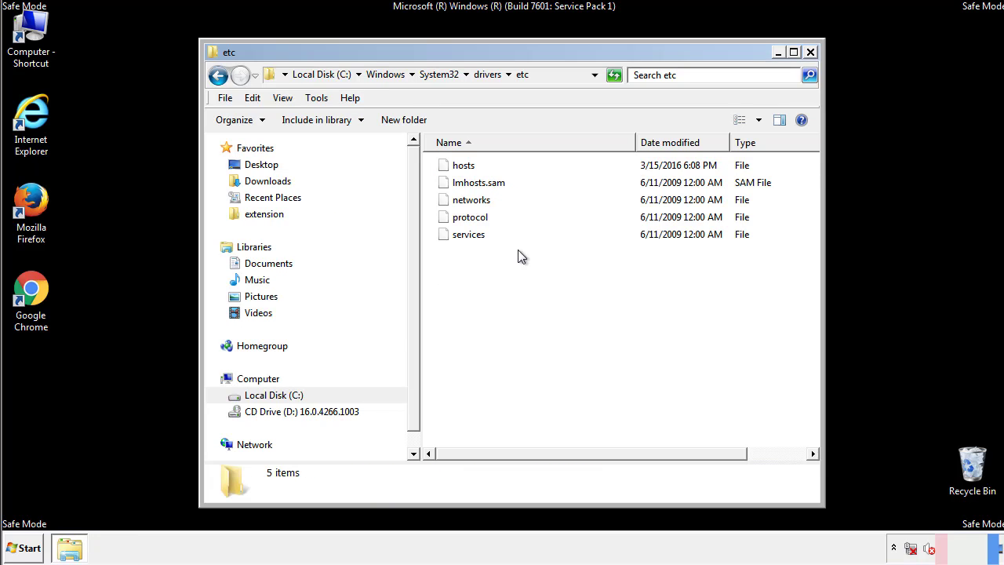
# Step: Close the etc window and open the Startup folder from All Programs
pyautogui.click(810, 52)
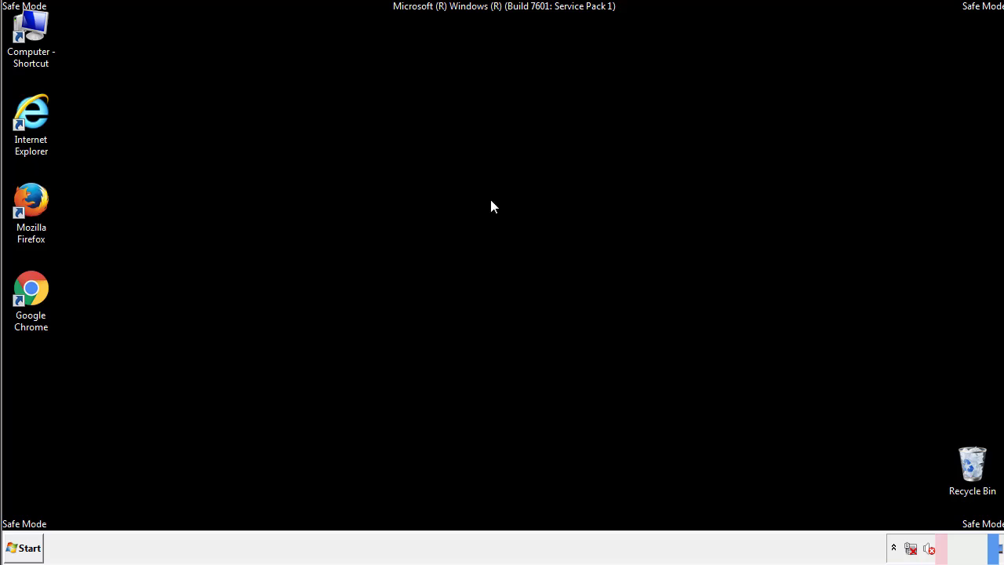
pyautogui.click(25, 551)
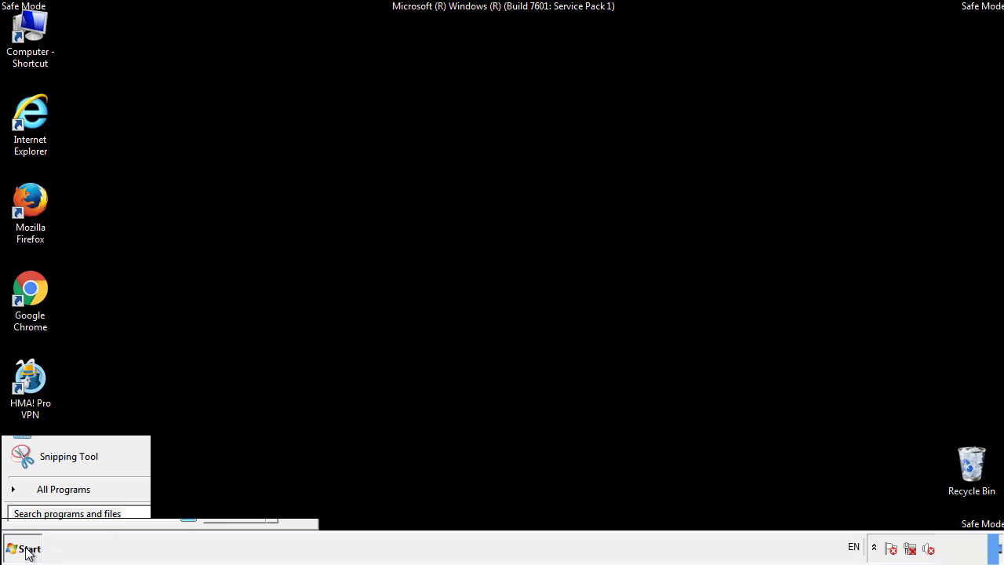
pyautogui.click(45, 495)
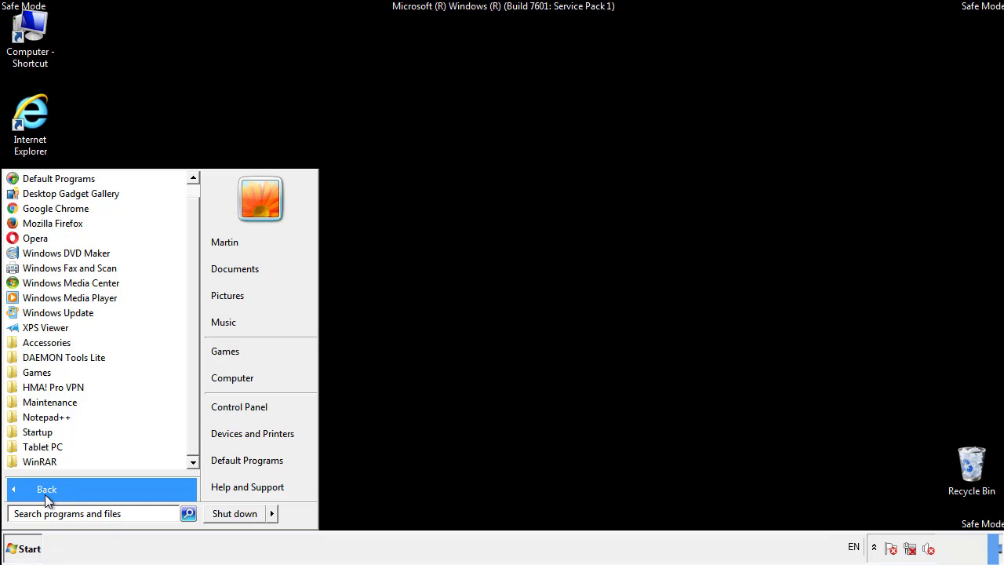
pyautogui.rightClick(47, 427)
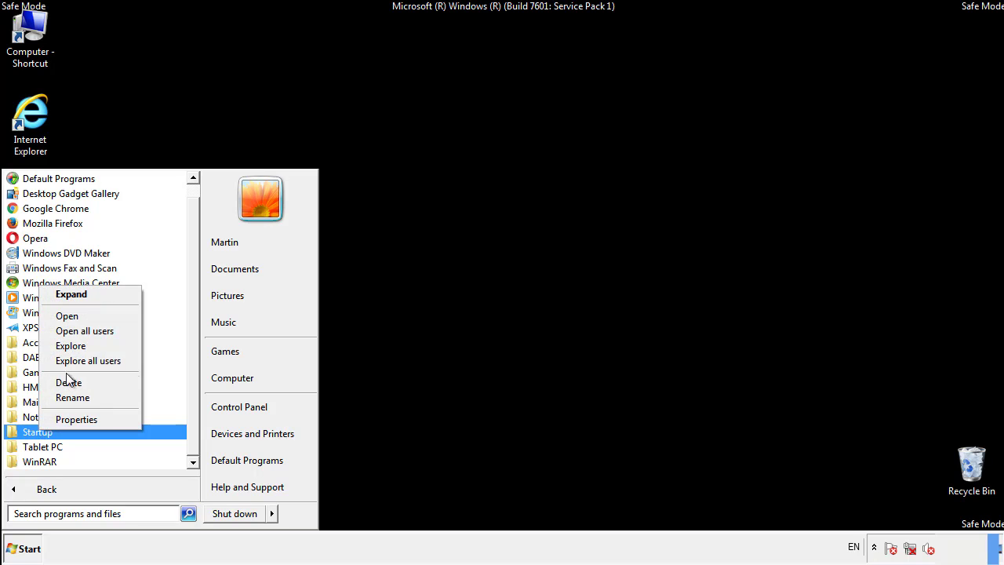
pyautogui.click(76, 316)
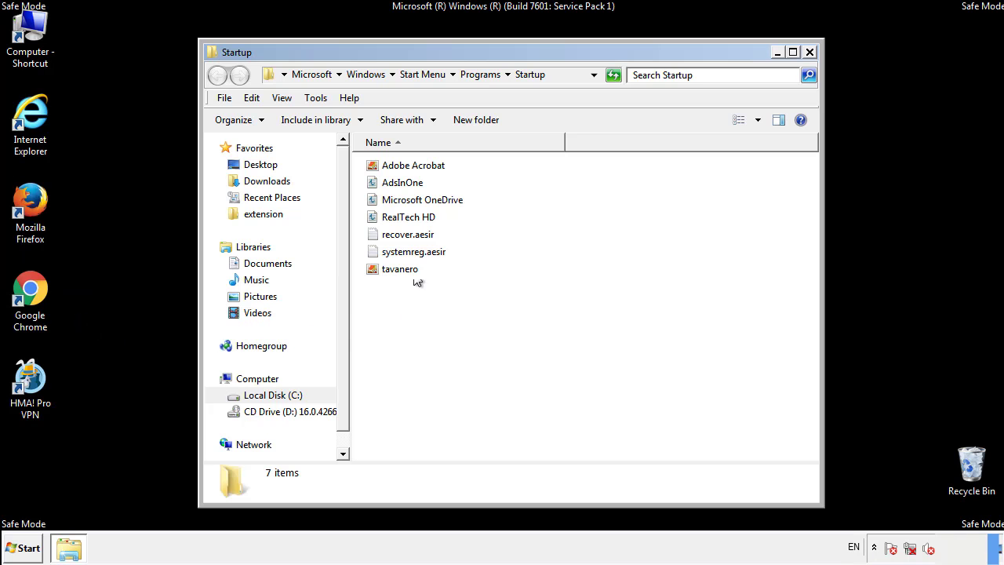
# Step: Delete AdsInOne, recover.aesir, systemreg.aesir and tavanero from Startup, then search for regedit
pyautogui.click(405, 181)
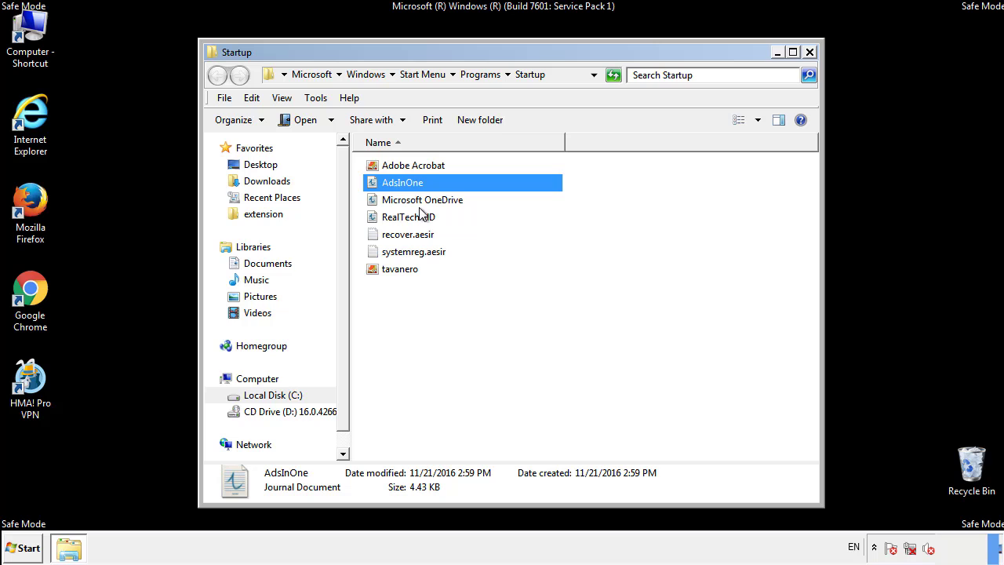
pyautogui.keyDown('ctrl'); pyautogui.click(408, 235); pyautogui.keyUp('ctrl')
pyautogui.keyDown('ctrl'); pyautogui.click(413, 251); pyautogui.keyUp('ctrl')
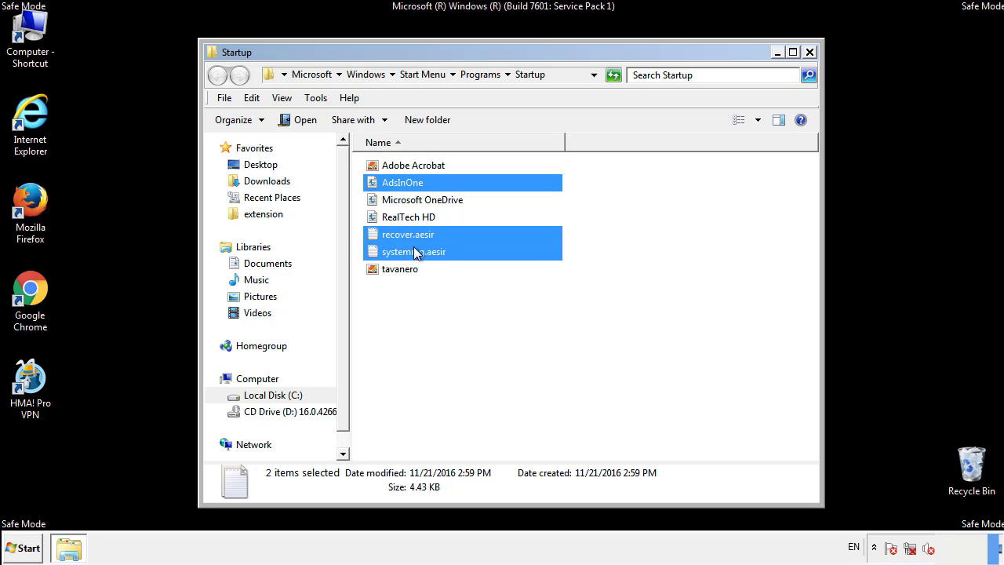
pyautogui.keyDown('ctrl'); pyautogui.click(401, 269); pyautogui.keyUp('ctrl')
pyautogui.rightClick(396, 270)
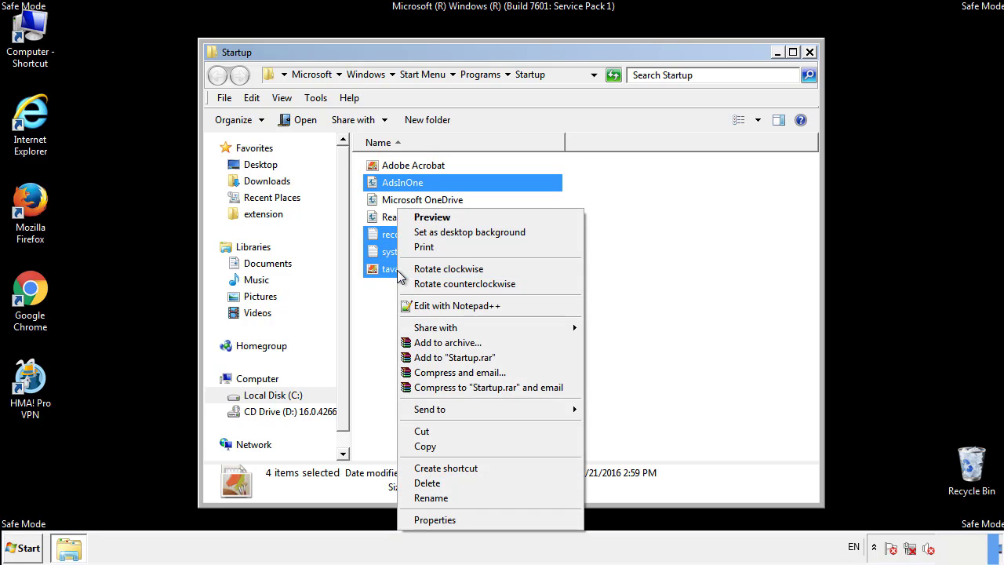
pyautogui.click(421, 482)
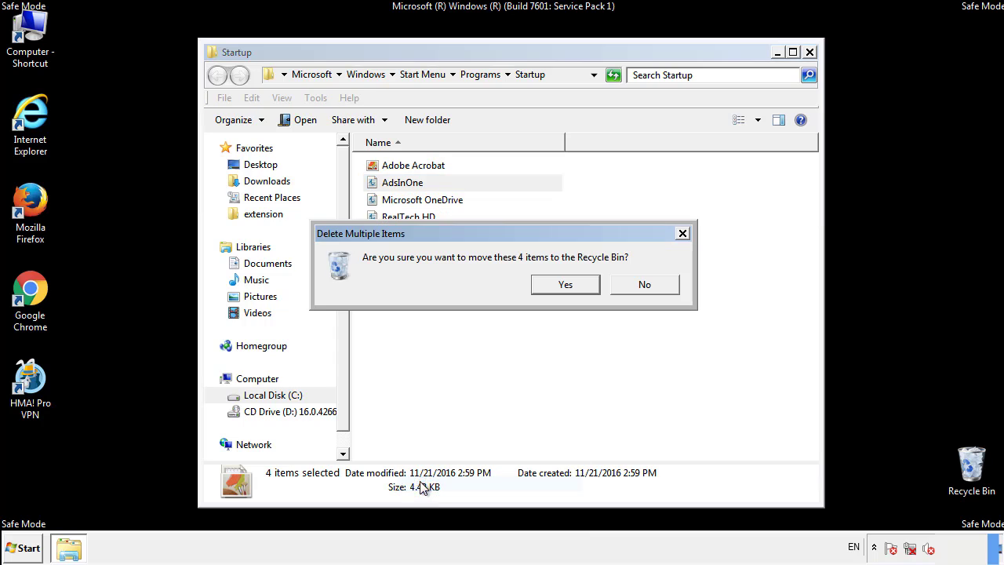
pyautogui.click(553, 287)
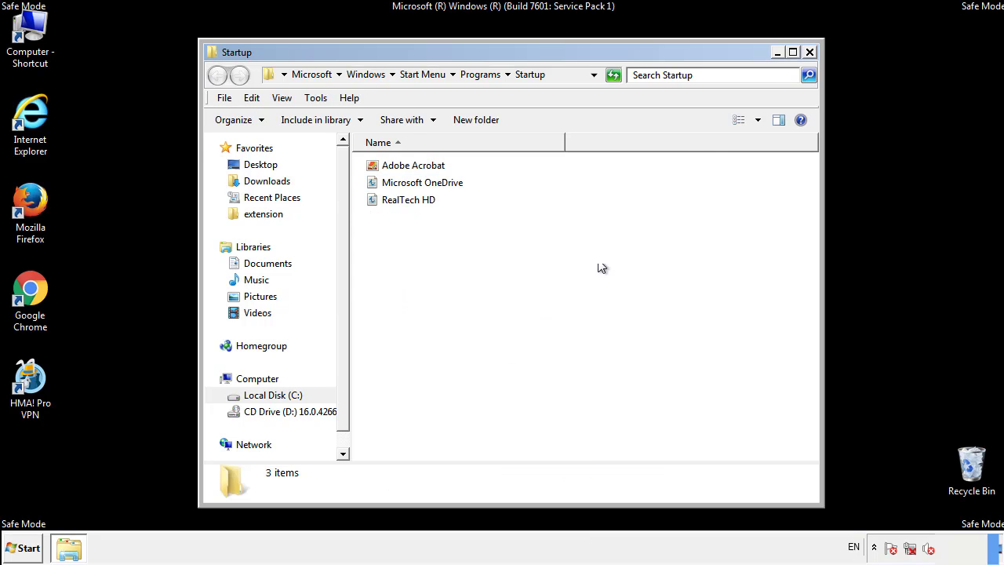
pyautogui.click(809, 52)
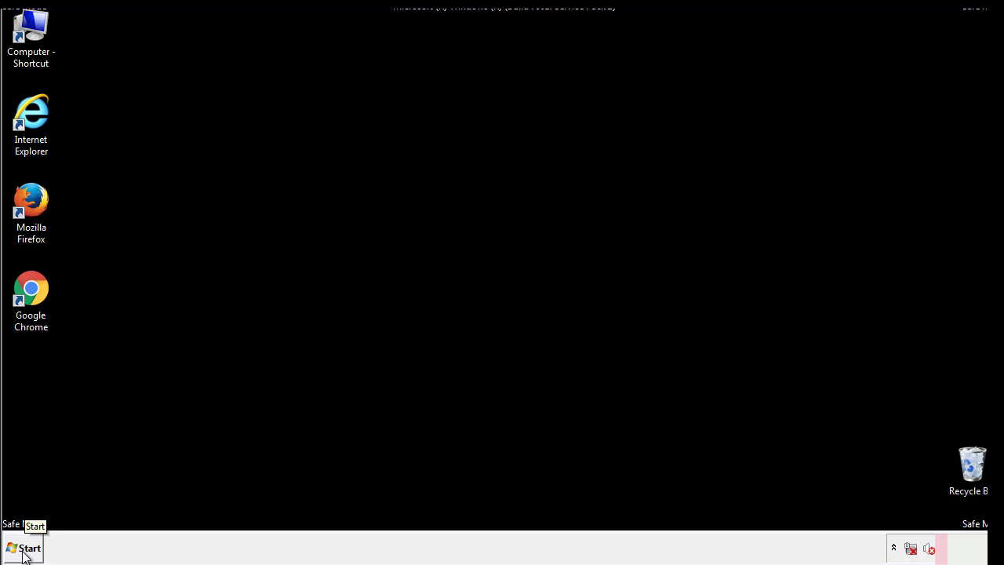
pyautogui.click(24, 549)
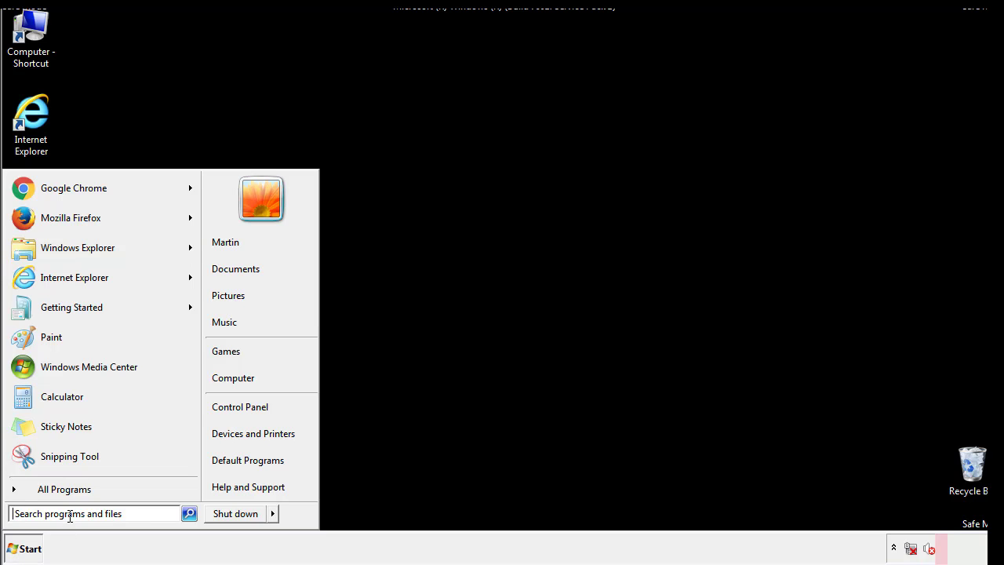
pyautogui.write('reged')
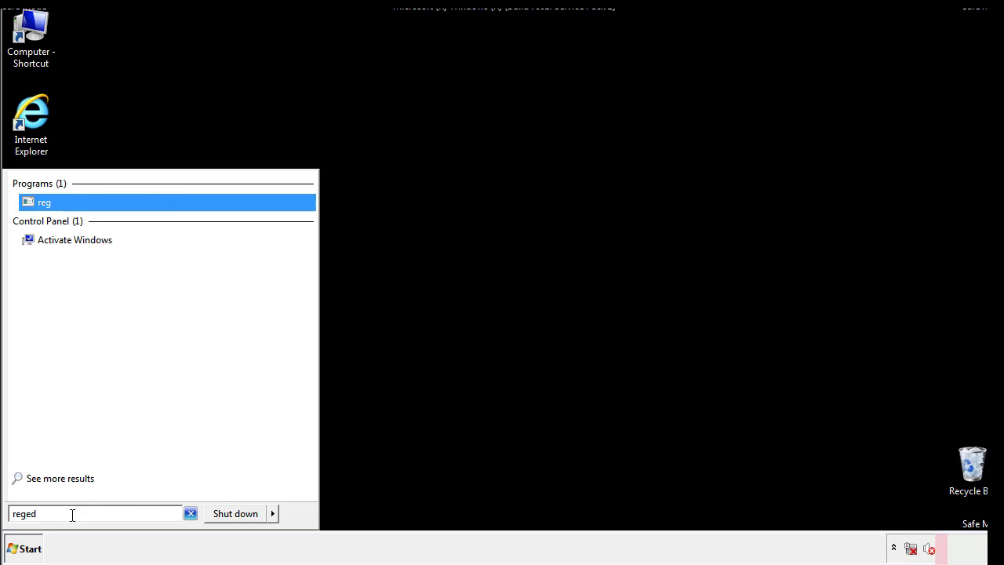
pyautogui.write('it')
# Step: Launch Registry Editor and open HKLM\SOFTWARE\Microsoft\Windows\CurrentVersion\Run
pyautogui.press('Return')
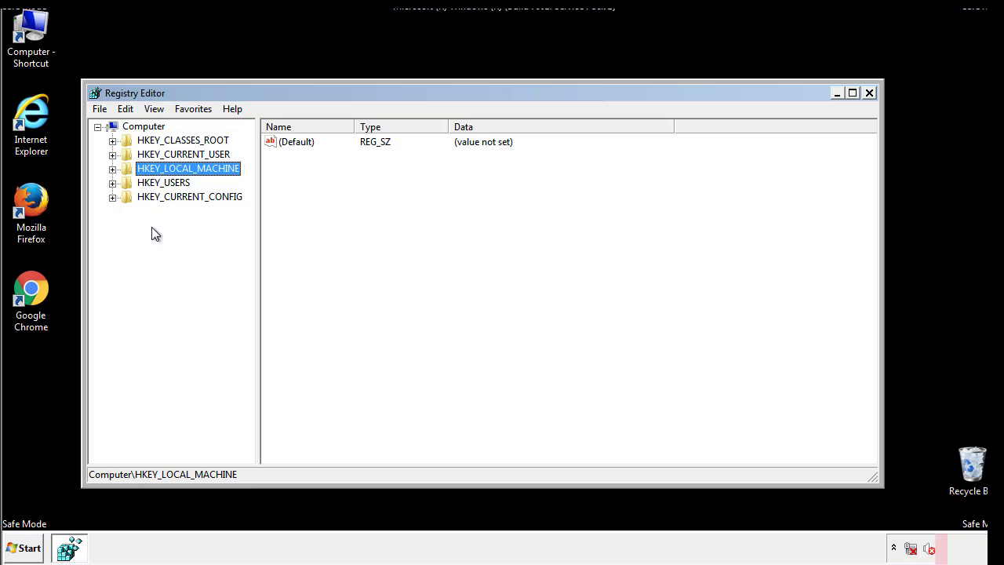
pyautogui.click(112, 169)
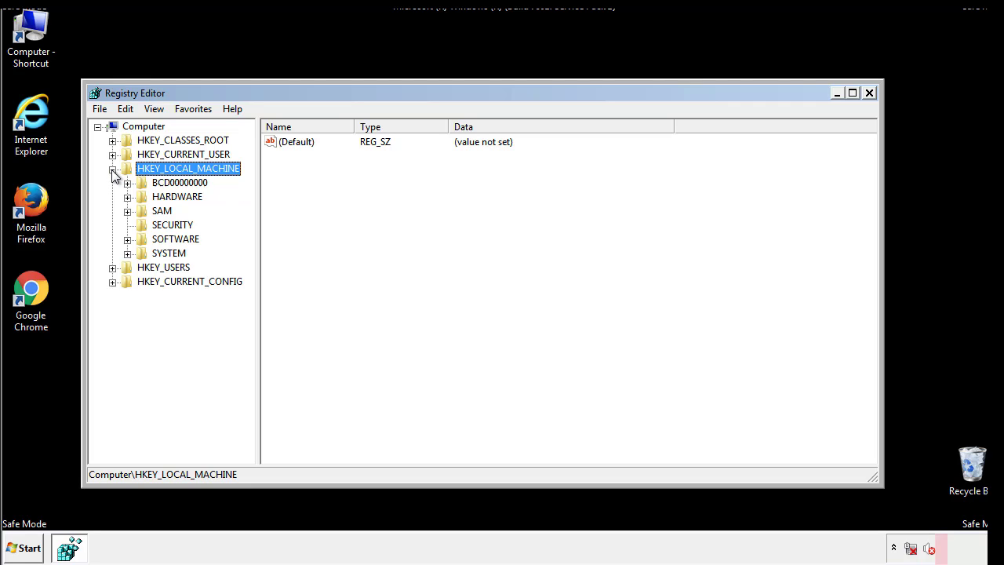
pyautogui.click(127, 240)
pyautogui.moveTo(248, 231); pyautogui.dragTo(248, 260)
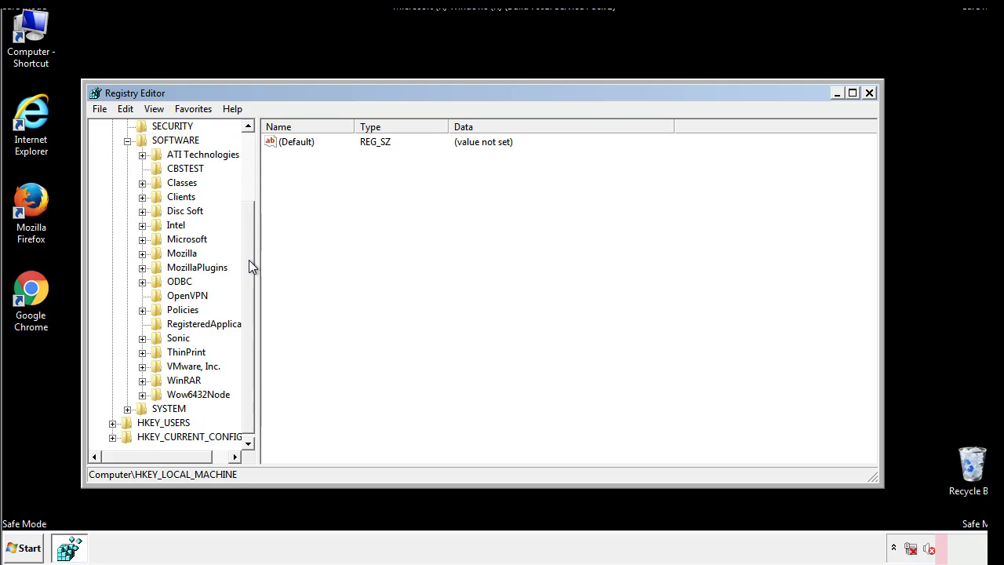
pyautogui.click(142, 239)
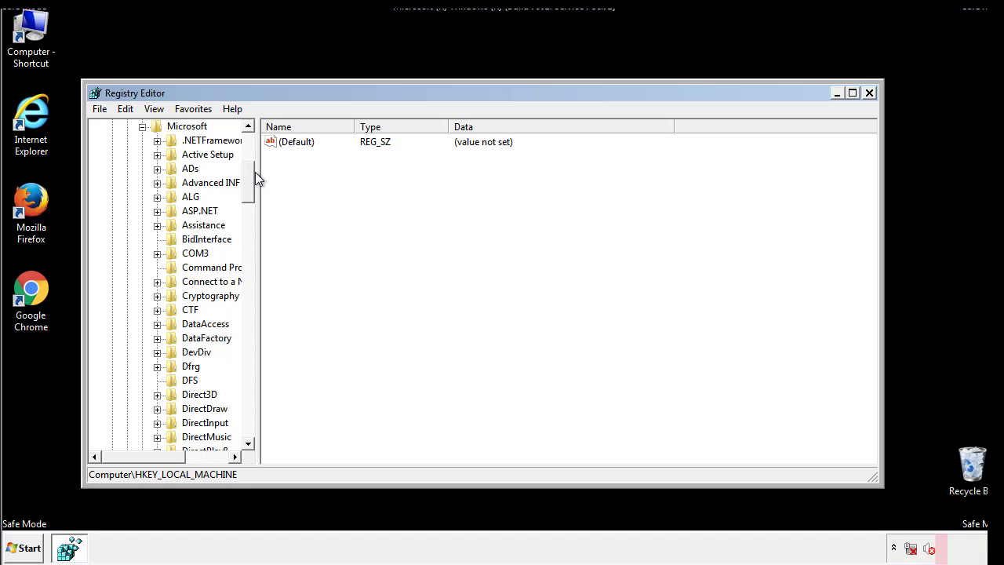
pyautogui.moveTo(247, 192); pyautogui.dragTo(249, 408)
pyautogui.click(157, 240)
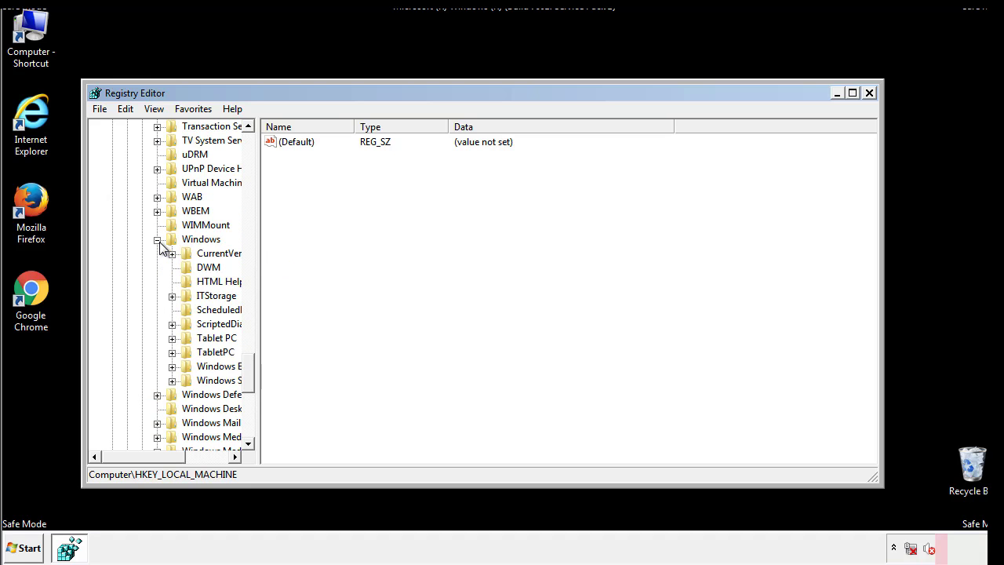
pyautogui.moveTo(139, 457); pyautogui.dragTo(160, 461)
pyautogui.click(129, 253)
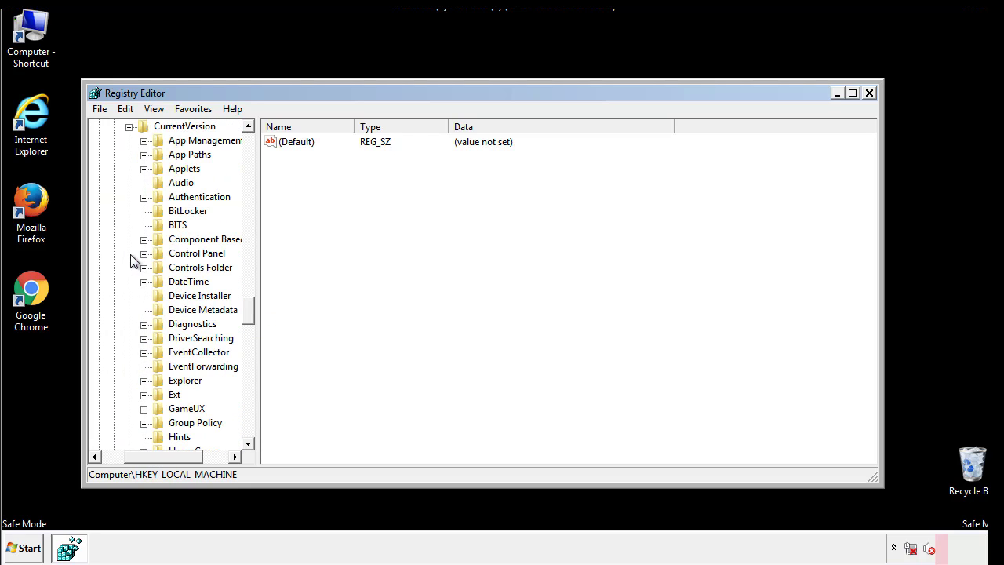
pyautogui.moveTo(253, 313); pyautogui.dragTo(249, 363)
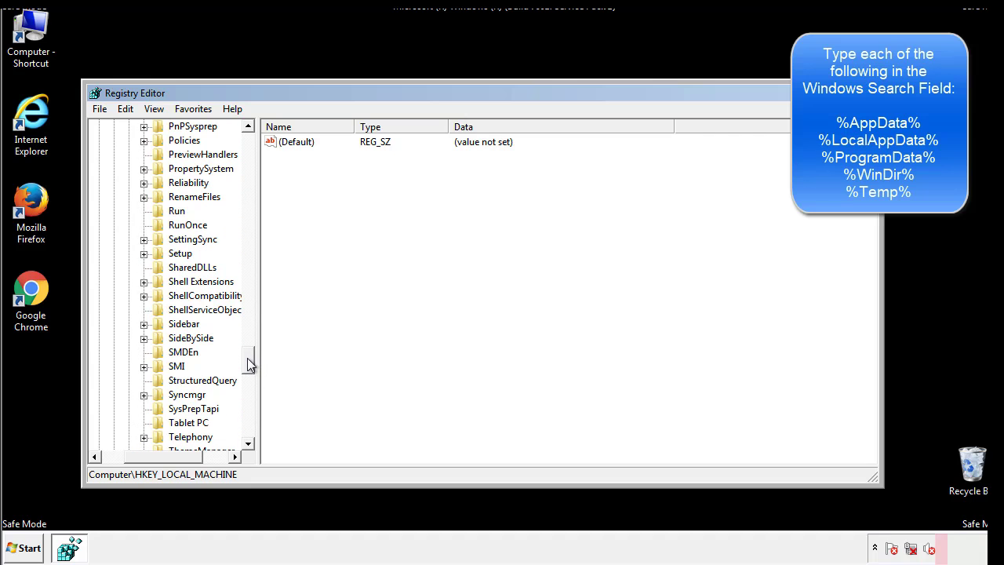
pyautogui.click(164, 213)
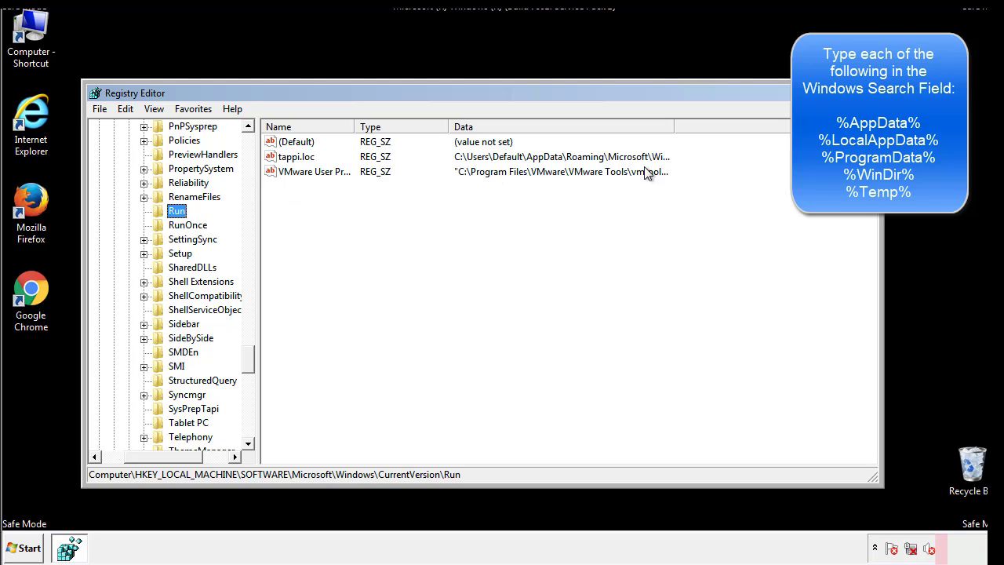
# Step: Delete the tappi.loc value from the Run key
pyautogui.click(297, 160)
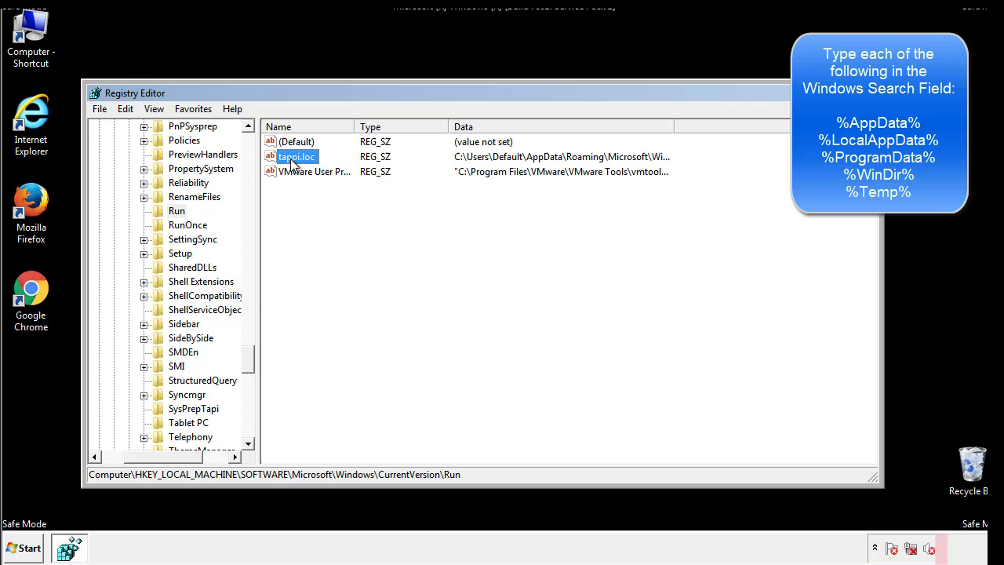
pyautogui.rightClick(291, 159)
pyautogui.click(315, 204)
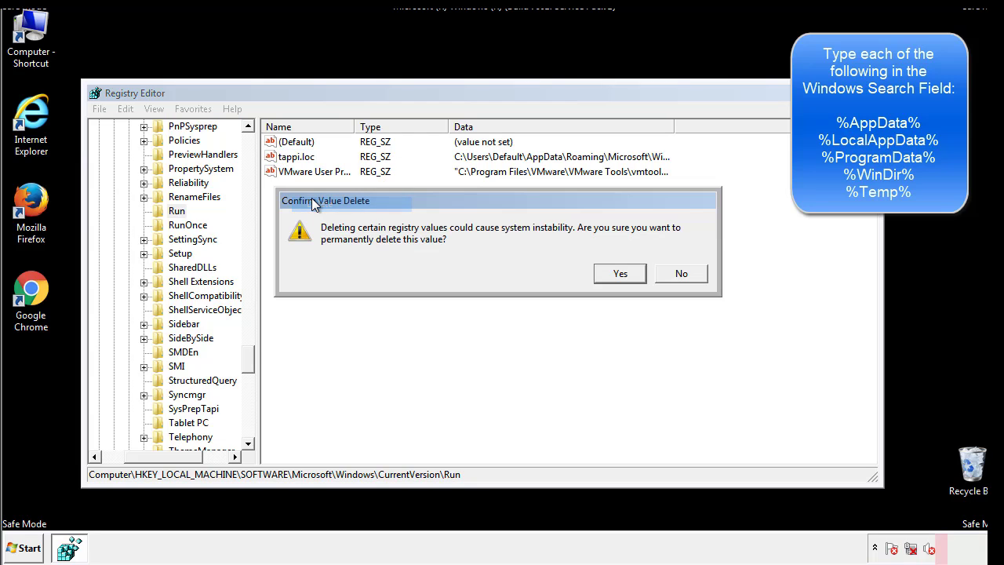
pyautogui.click(611, 276)
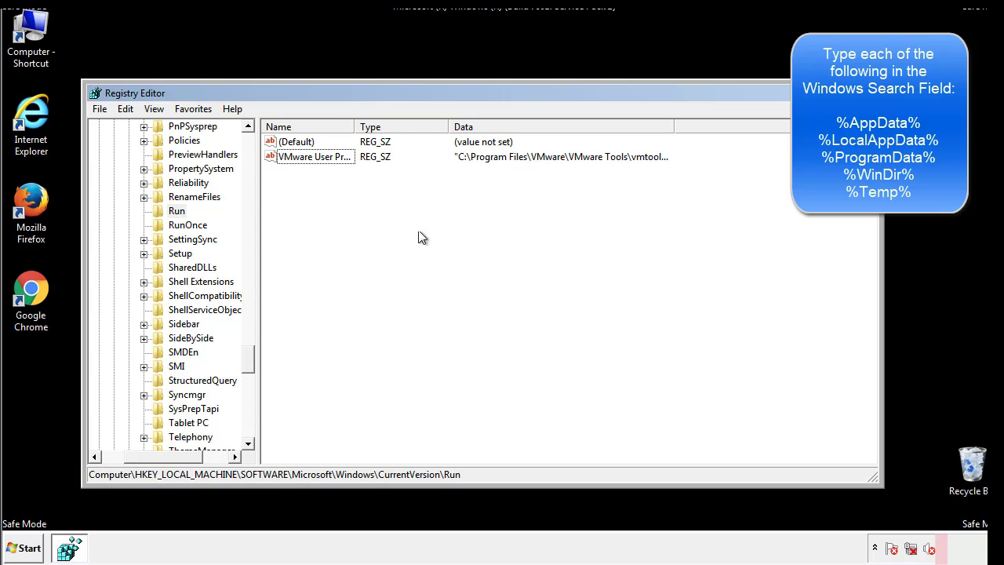
# Step: Collapse HKLM and expand HKCU\Software\Microsoft\Windows
pyautogui.moveTo(250, 358); pyautogui.dragTo(248, 427)
pyautogui.moveTo(167, 458); pyautogui.dragTo(123, 467)
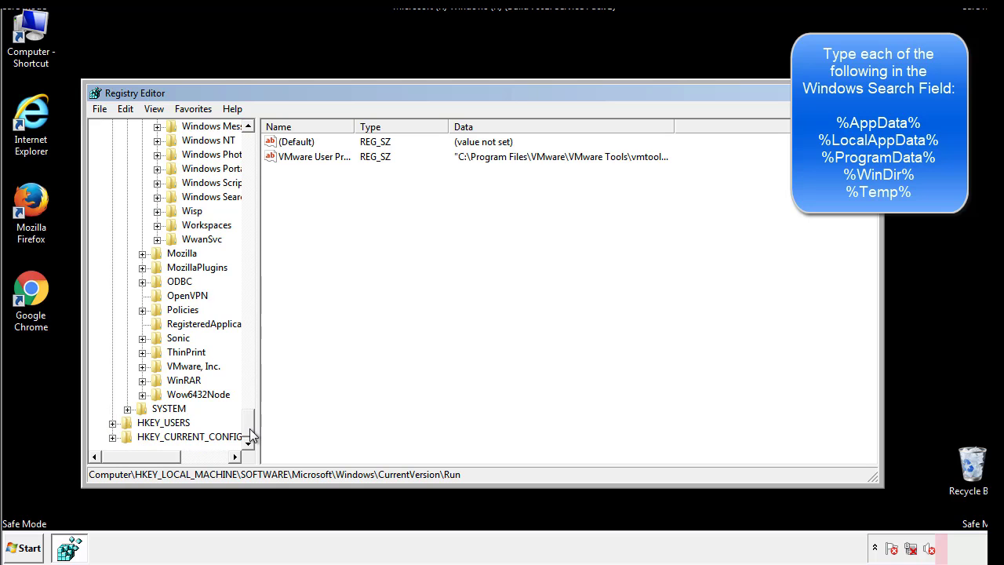
pyautogui.moveTo(250, 430); pyautogui.dragTo(255, 149)
pyautogui.click(113, 167)
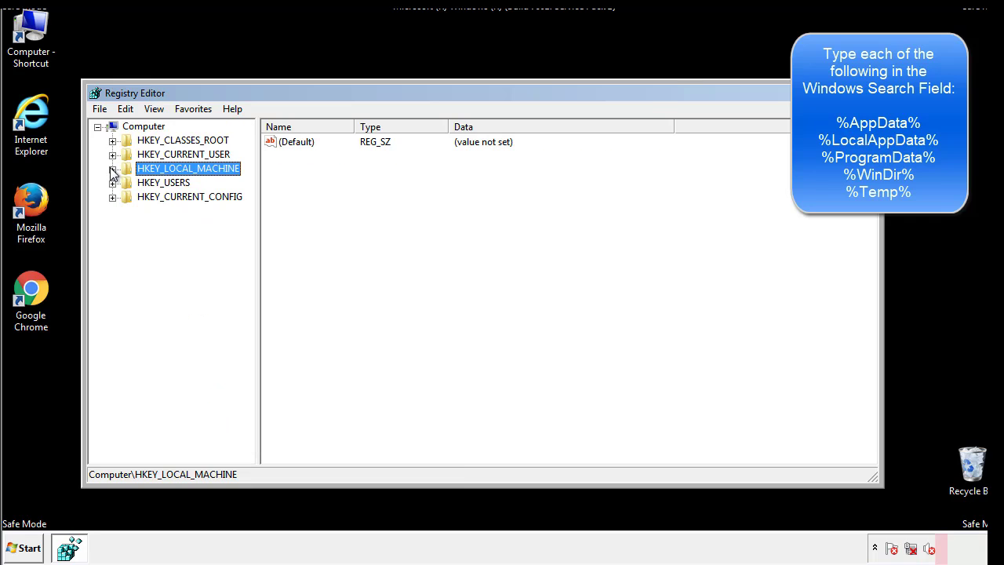
pyautogui.click(113, 154)
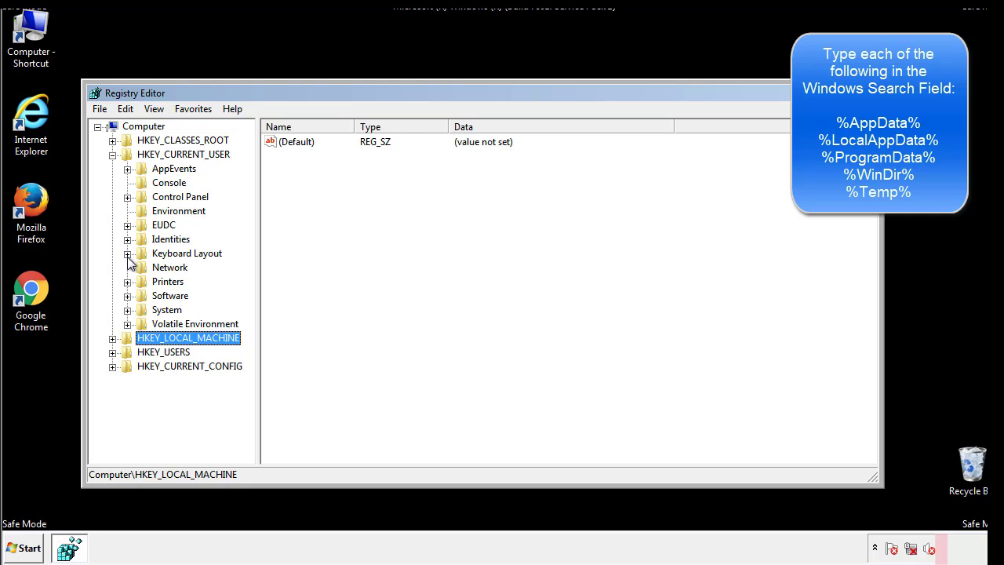
pyautogui.click(128, 297)
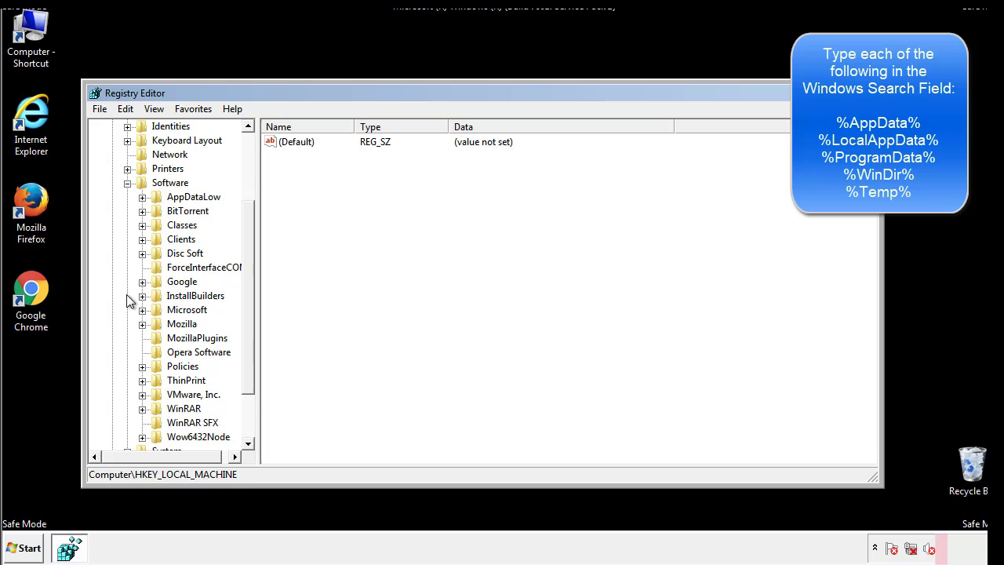
pyautogui.moveTo(246, 289); pyautogui.dragTo(246, 299)
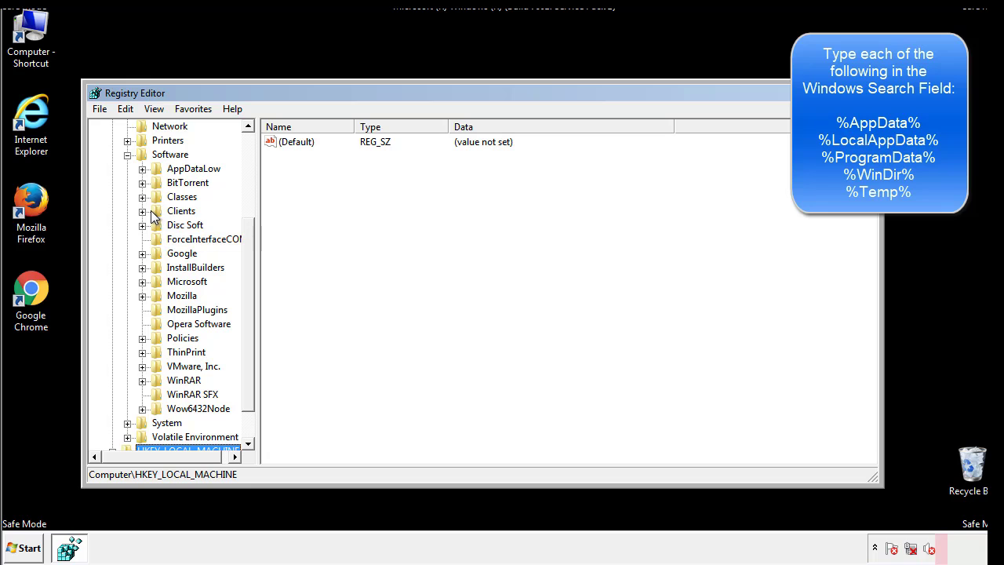
pyautogui.click(142, 281)
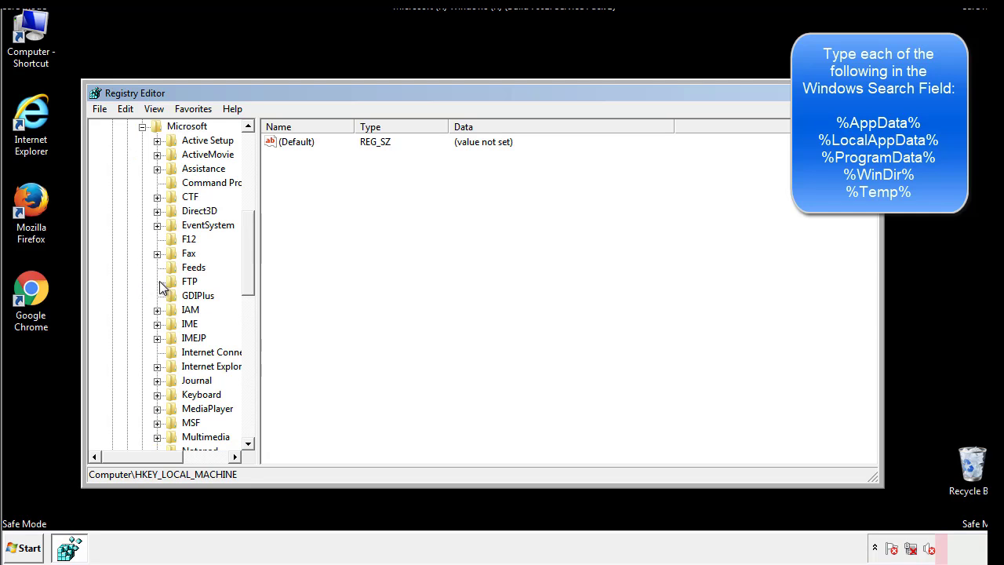
pyautogui.moveTo(247, 229); pyautogui.dragTo(247, 326)
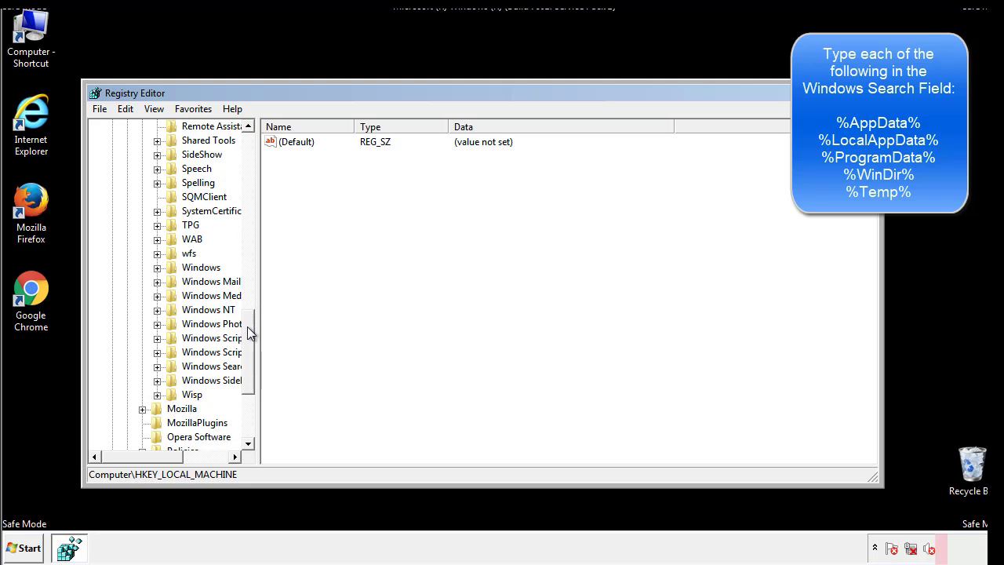
pyautogui.click(157, 268)
# Step: Review the HKCU CurrentVersion\Run values, showing only DAEMON Tools Lite, then collapse the Windows key
pyautogui.click(172, 282)
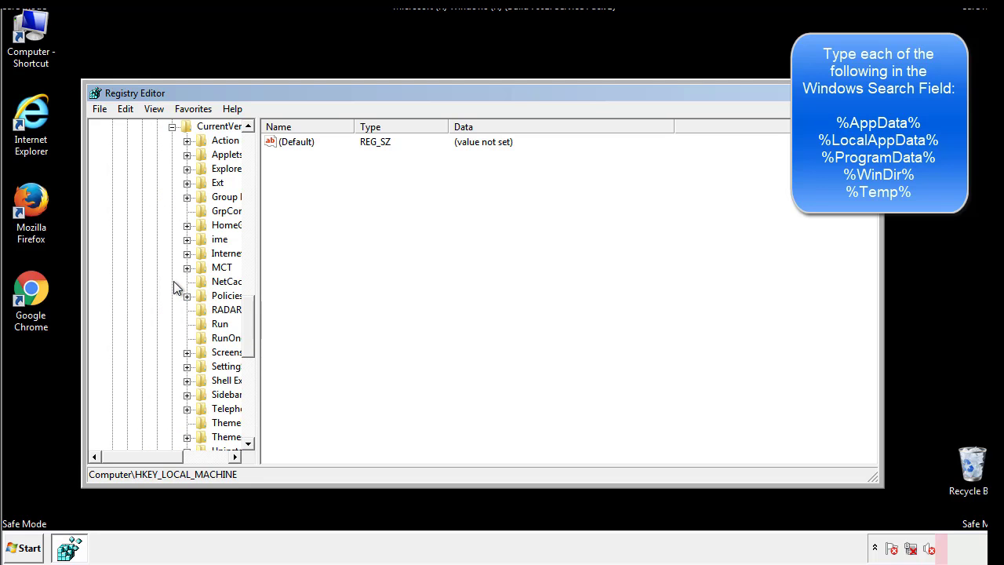
pyautogui.moveTo(153, 460); pyautogui.dragTo(176, 457)
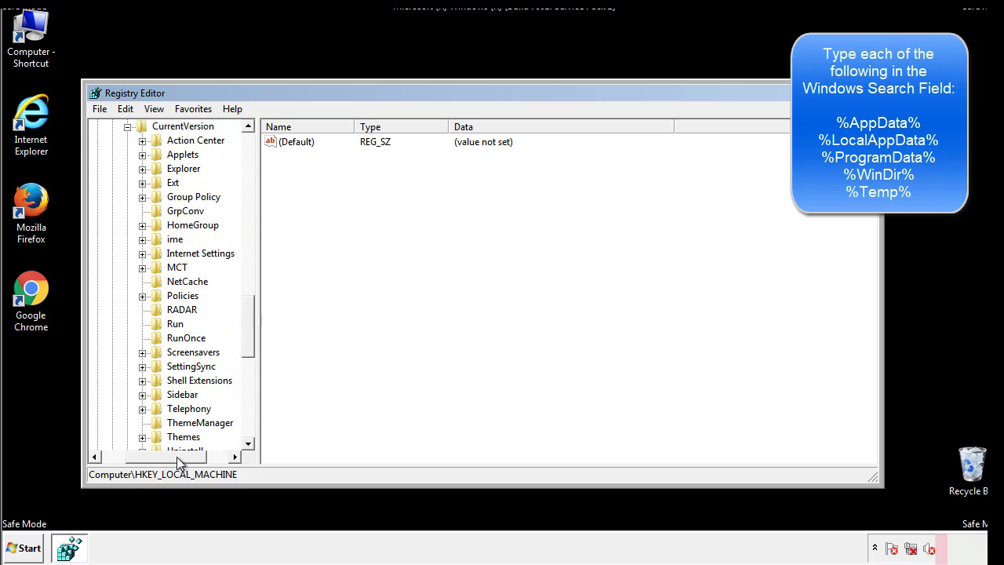
pyautogui.click(170, 318)
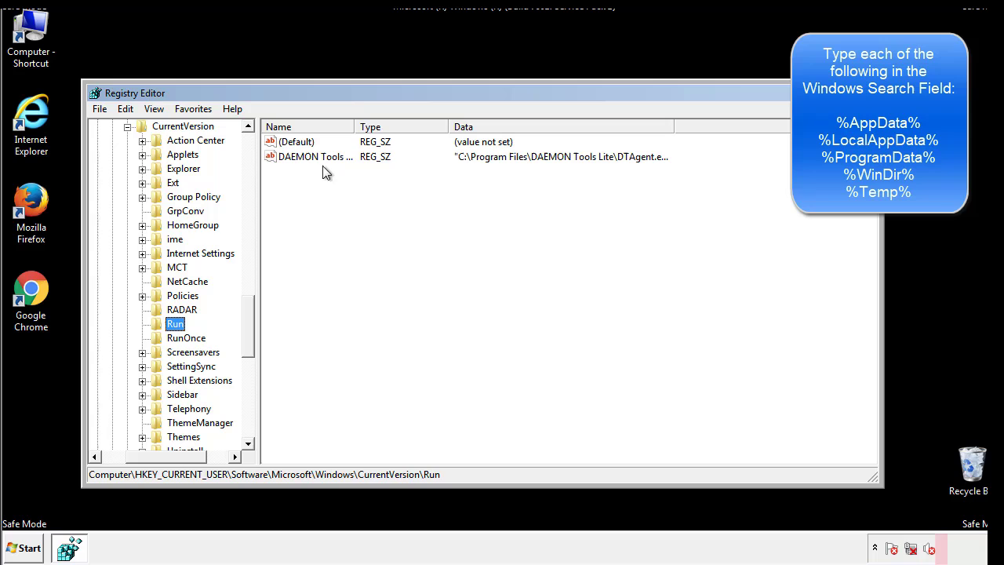
pyautogui.click(429, 181)
pyautogui.moveTo(166, 454); pyautogui.dragTo(143, 456)
pyautogui.moveTo(254, 342); pyautogui.dragTo(247, 332)
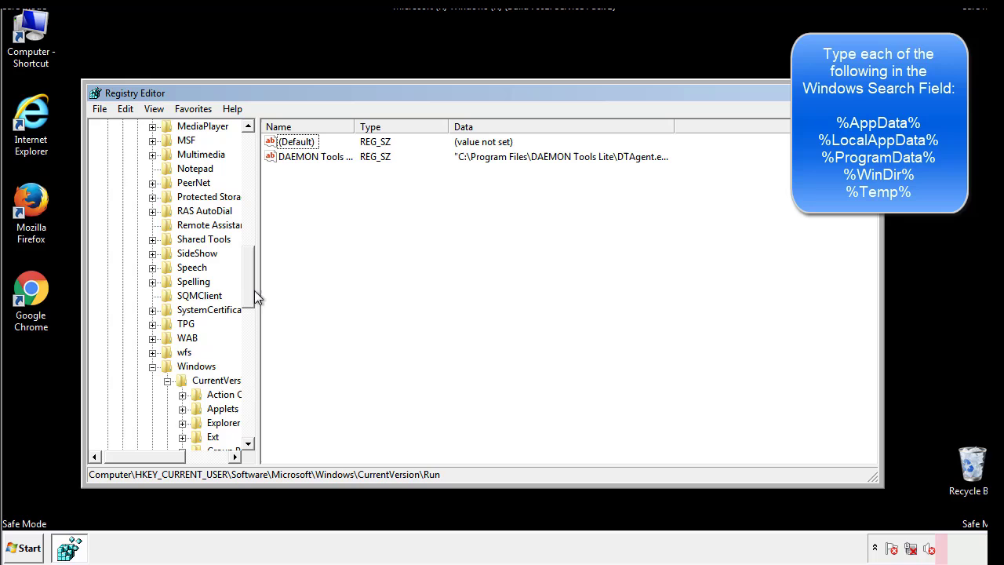
pyautogui.click(153, 367)
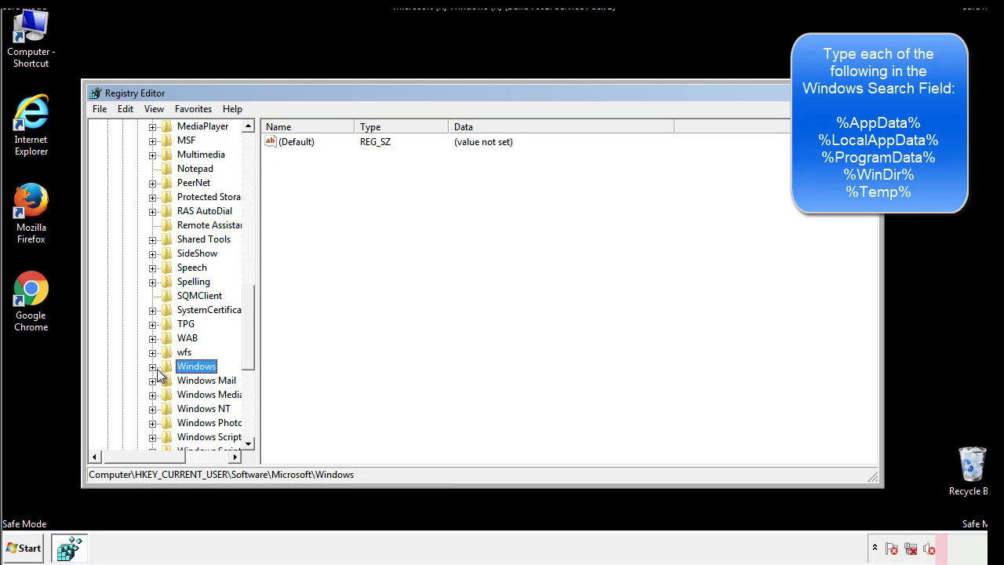
# Step: Search the registry with Edit > Find for '%tem'
pyautogui.moveTo(252, 349); pyautogui.dragTo(253, 194)
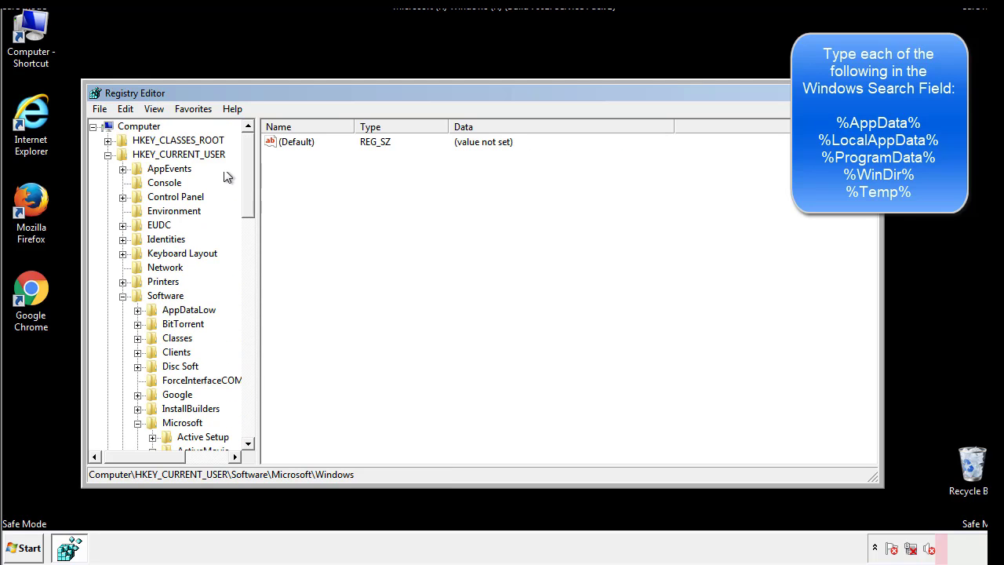
pyautogui.click(128, 109)
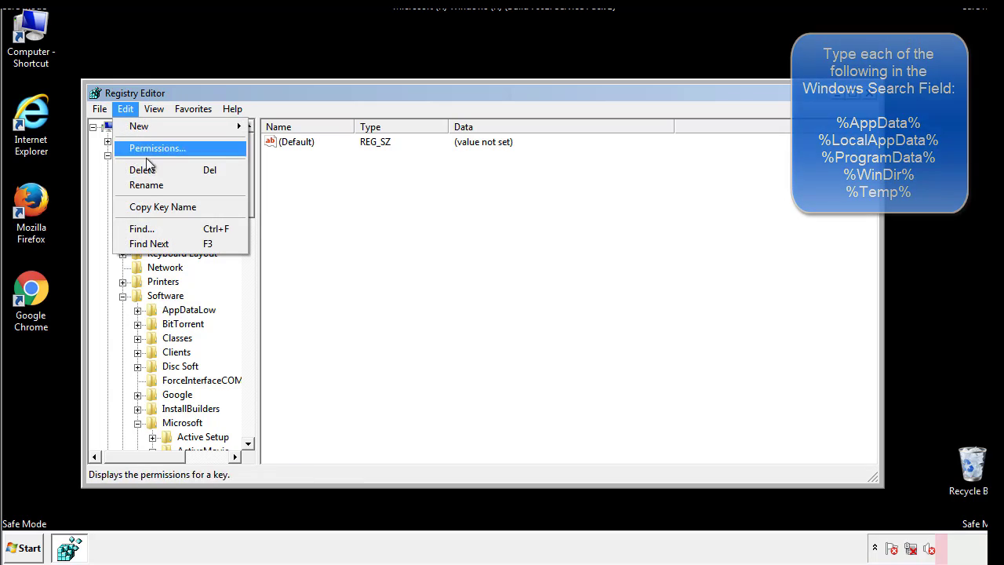
pyautogui.click(142, 228)
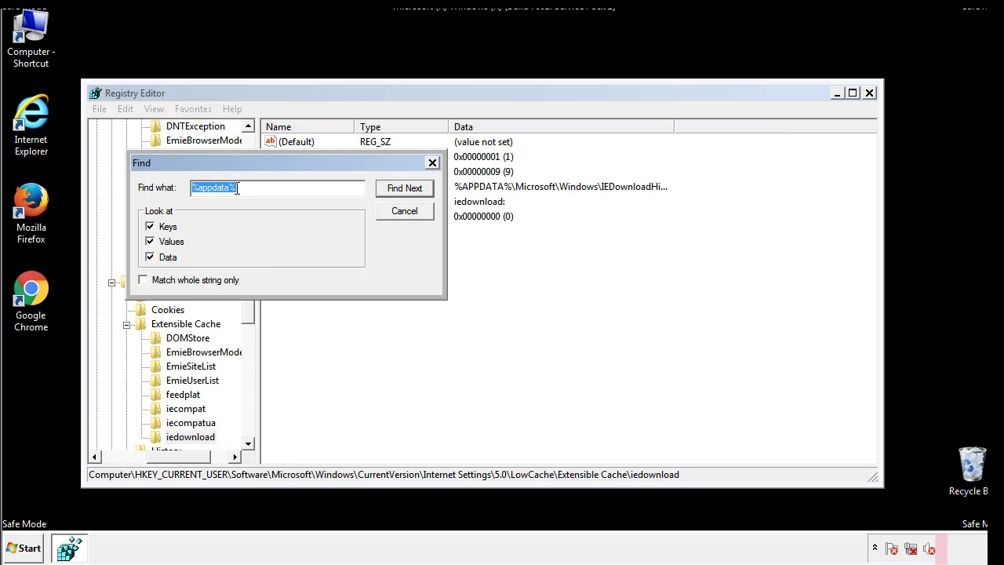
pyautogui.write('%temp%')
pyautogui.press('Return')
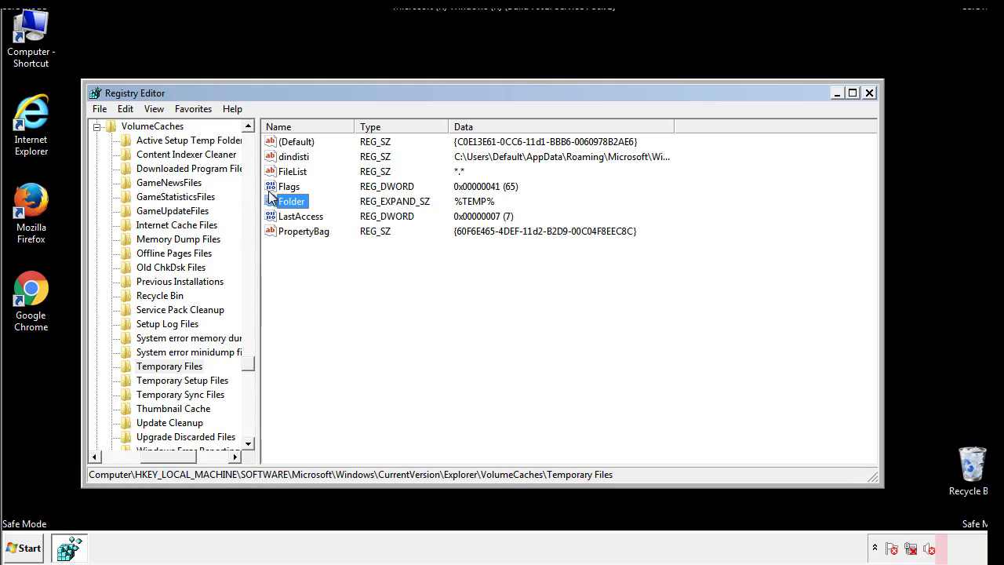
# Step: Delete all values in the Temporary Files key, leaving only (Default)
pyautogui.click(412, 275)
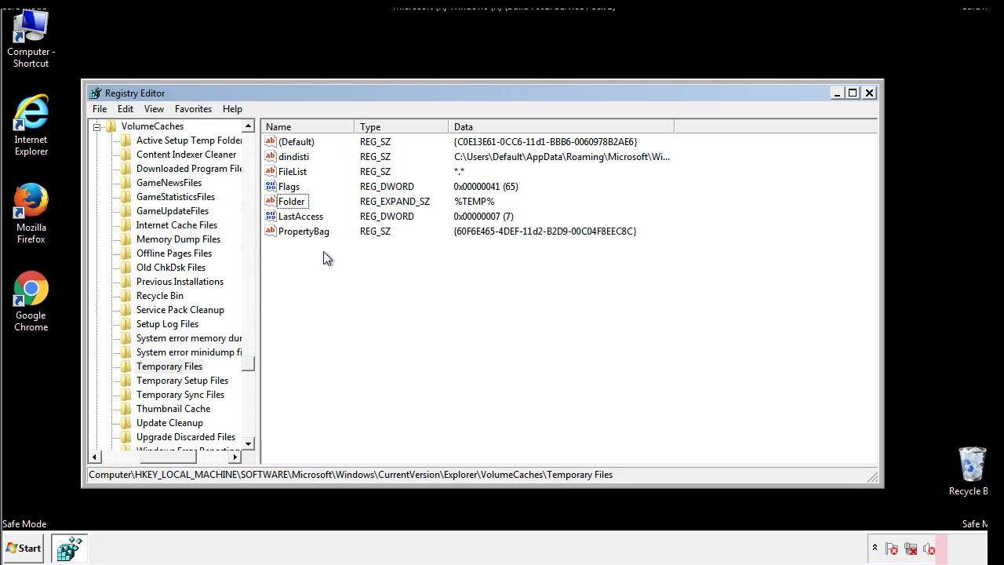
pyautogui.moveTo(321, 251); pyautogui.dragTo(286, 146)
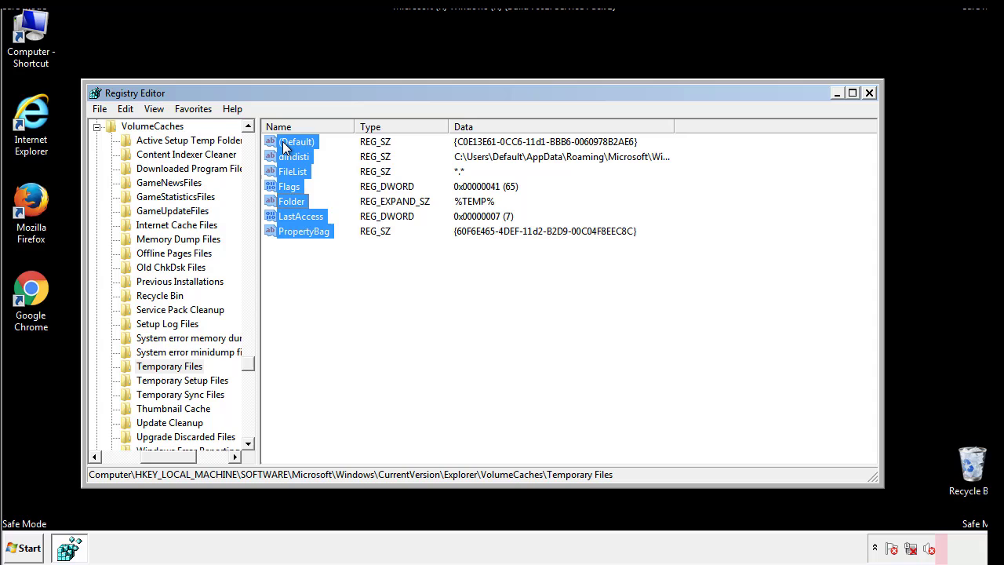
pyautogui.rightClick(286, 148)
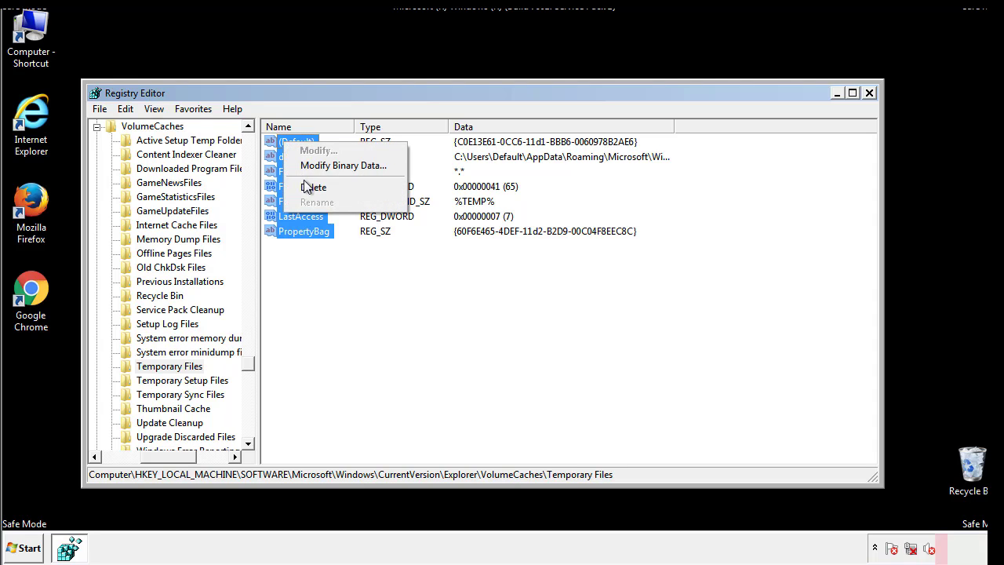
pyautogui.click(306, 187)
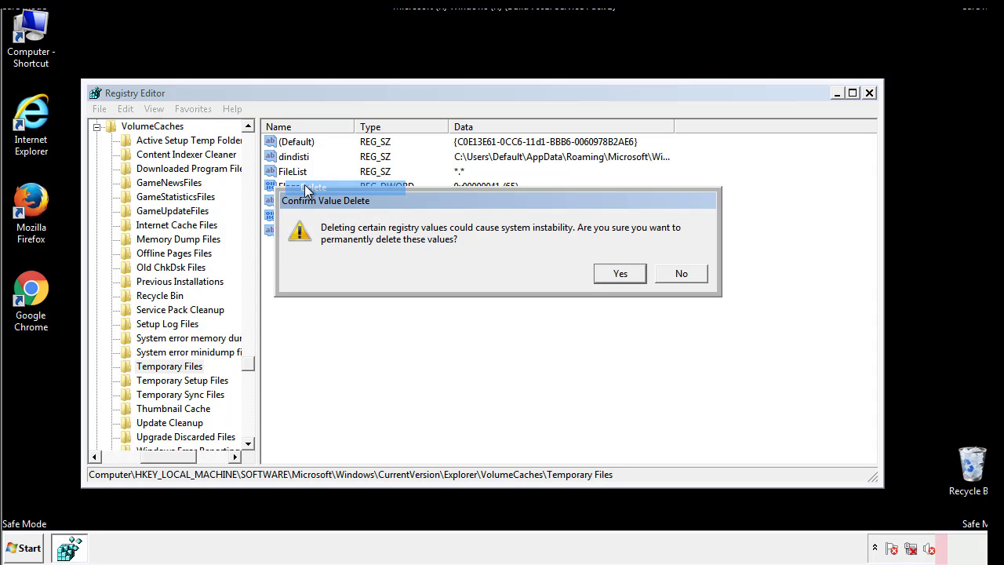
pyautogui.click(621, 273)
pyautogui.click(349, 193)
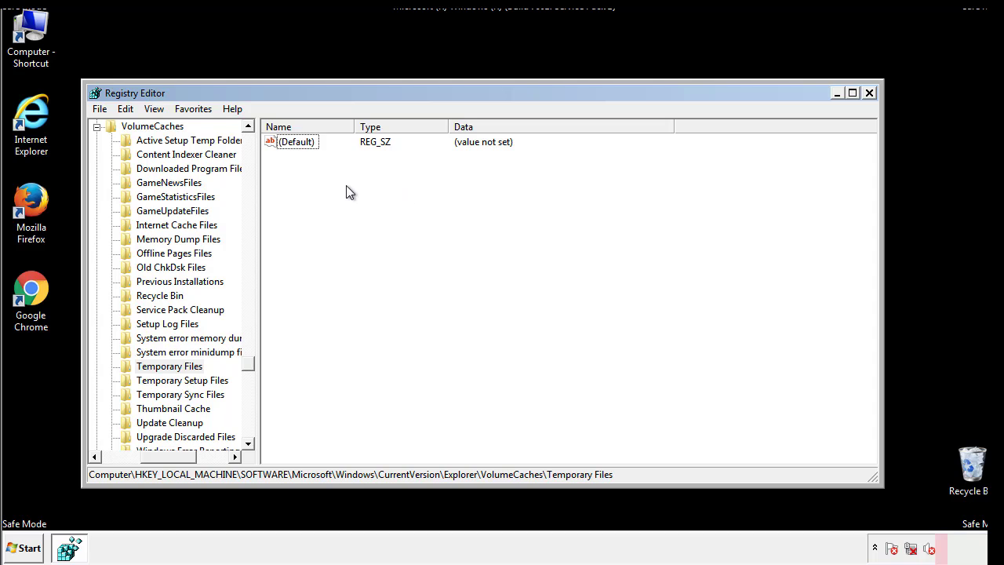
# Step: Close Registry Editor and launch msconfig from the Start search
pyautogui.click(869, 93)
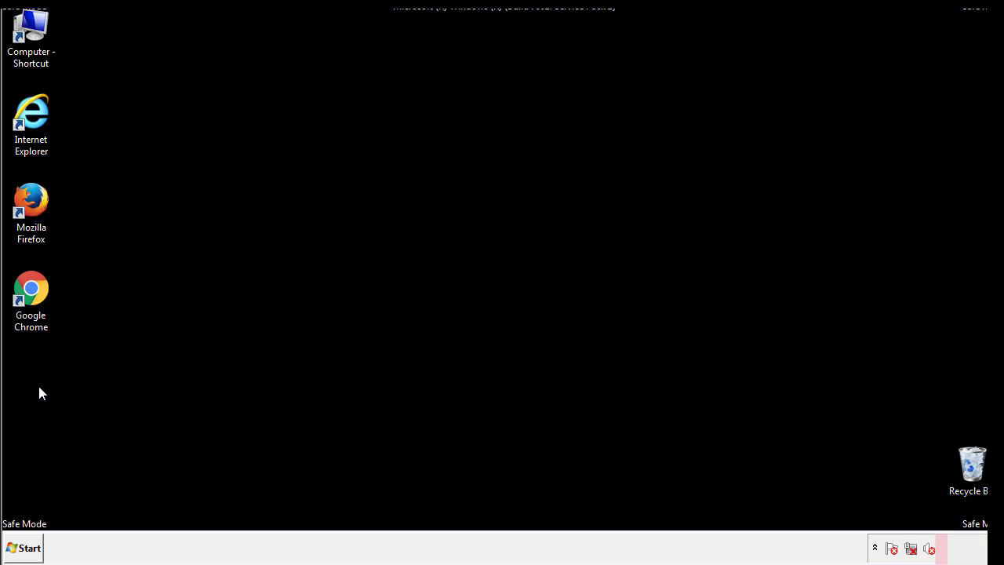
pyautogui.click(18, 547)
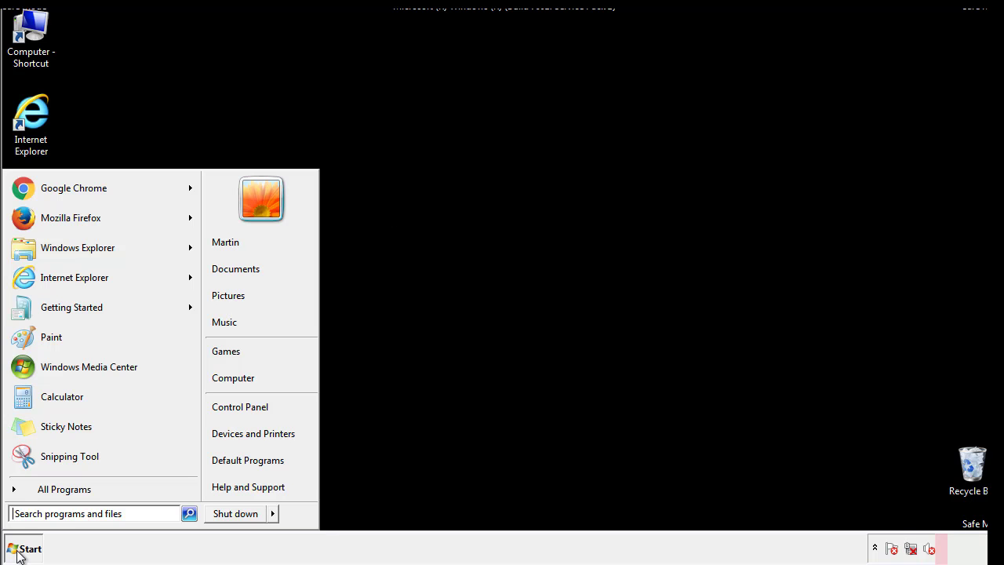
pyautogui.click(55, 513)
pyautogui.write('mscon')
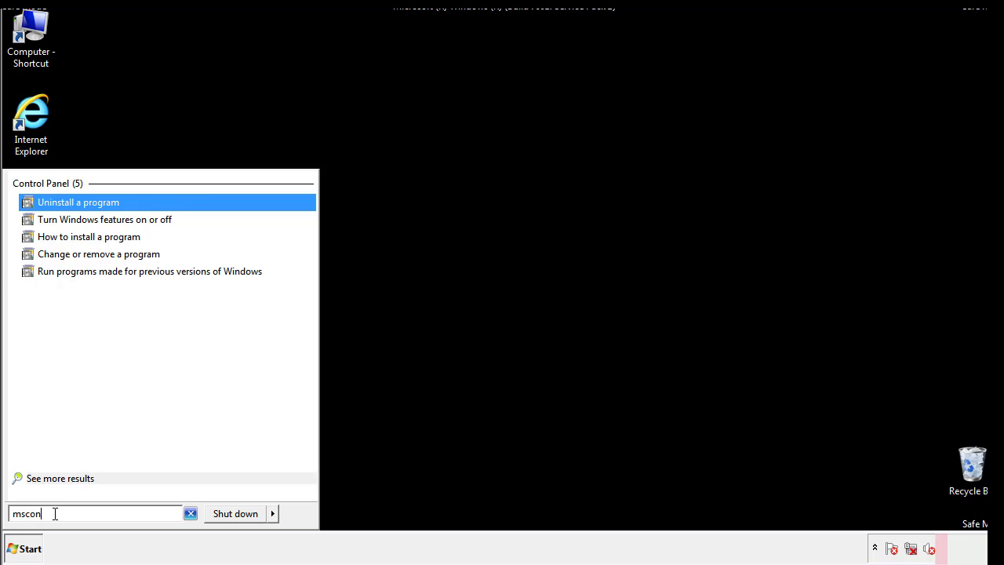
pyautogui.write('fig')
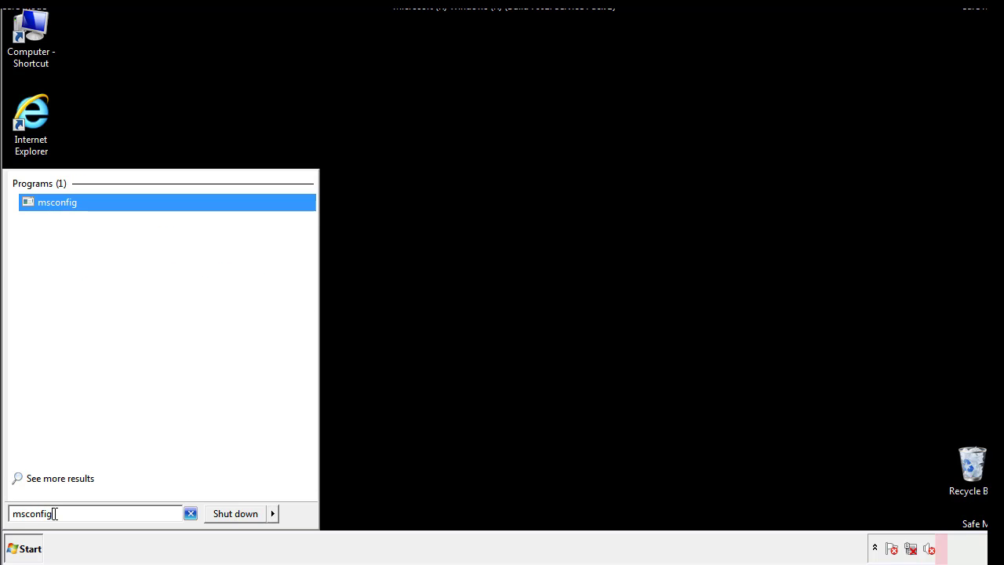
pyautogui.press('Return')
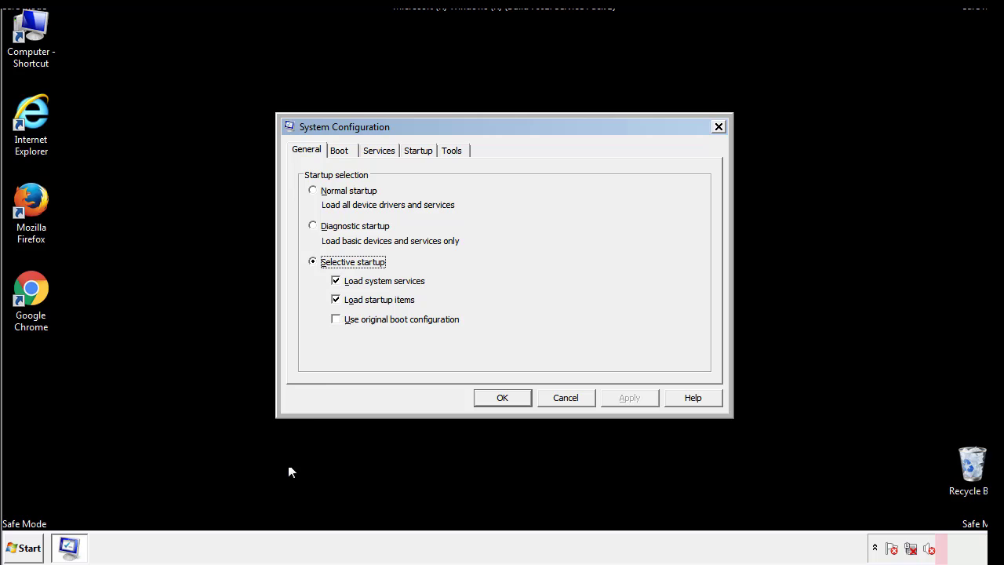
# Step: Uncheck Safe boot on the Boot tab, apply it, and restart Windows
pyautogui.click(340, 150)
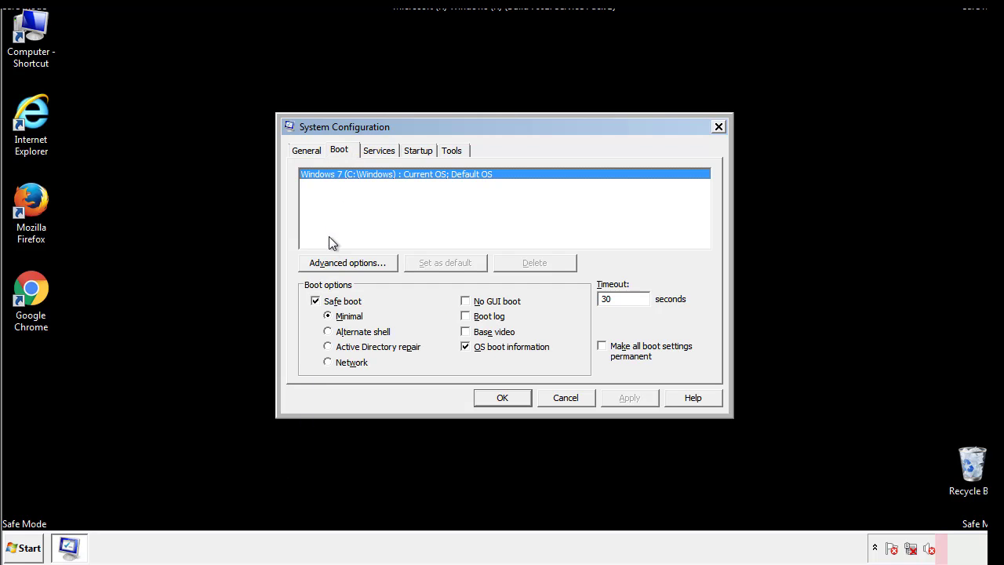
pyautogui.click(317, 301)
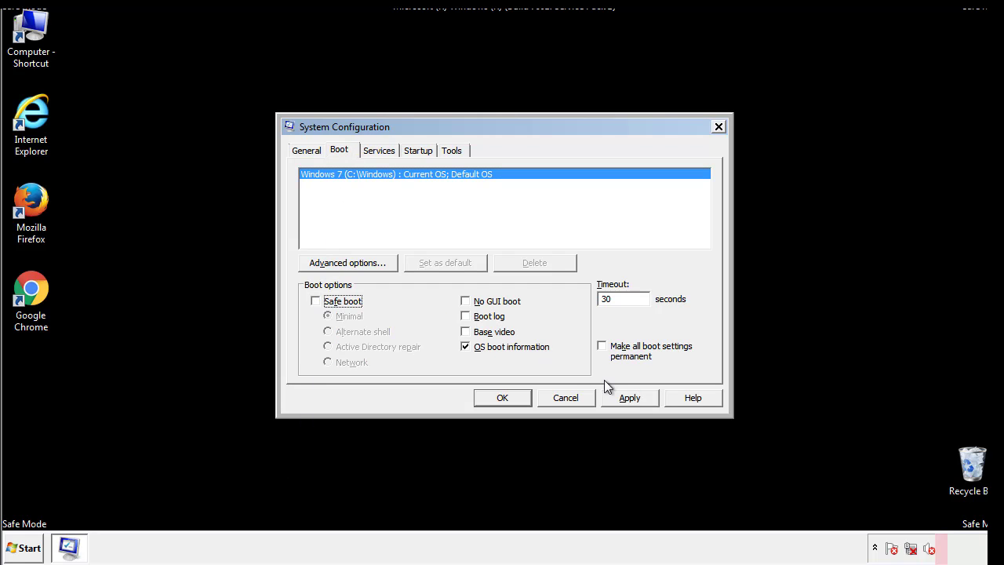
pyautogui.click(631, 397)
pyautogui.click(499, 398)
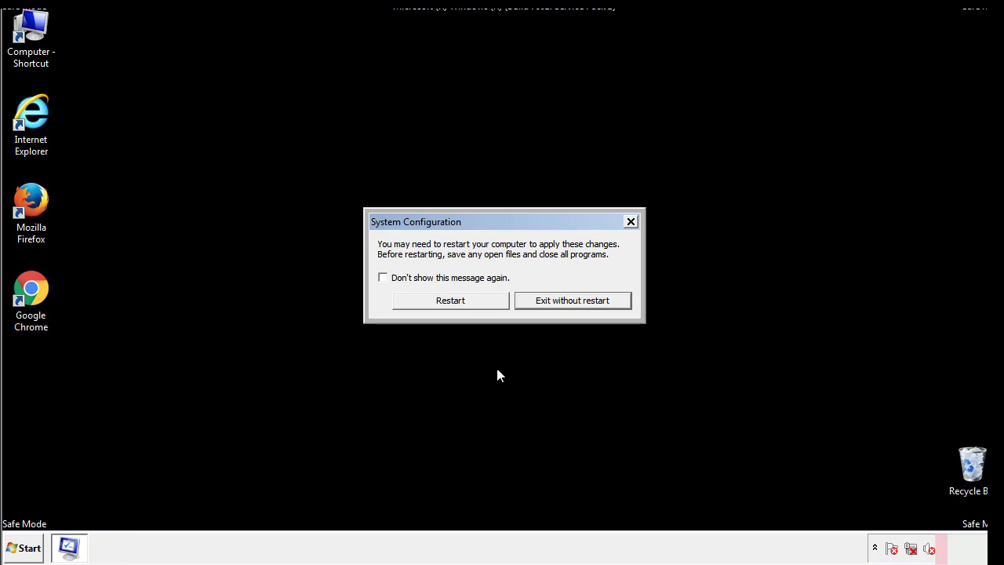
pyautogui.click(464, 306)
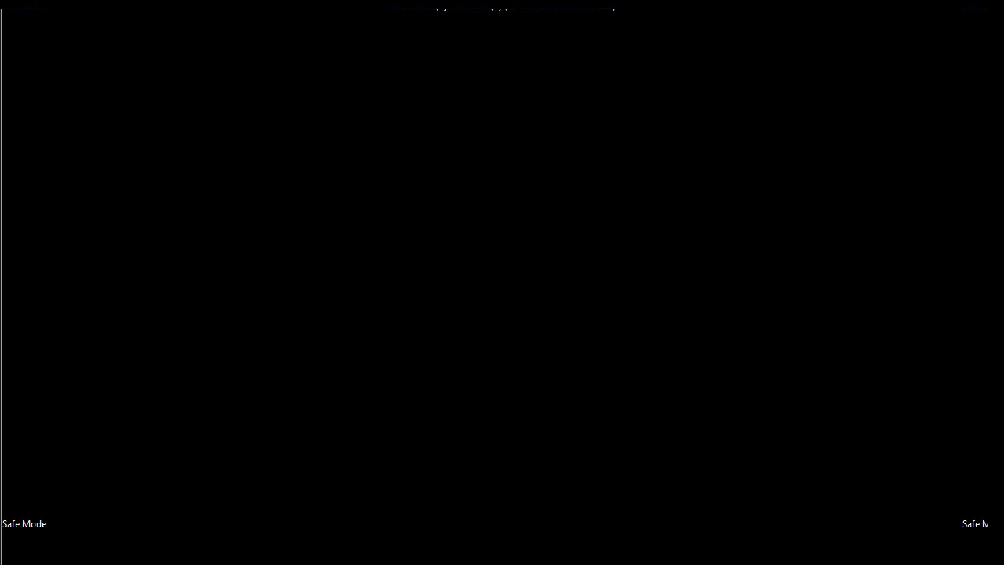